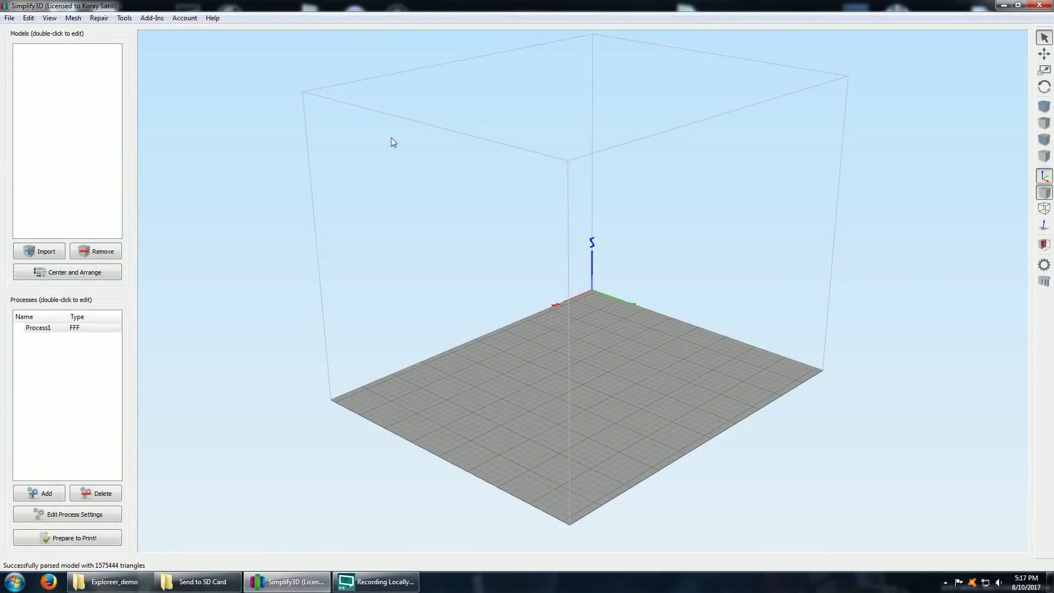
# Import the hero_forge_demo_mini_explorer model and zoom in on the figurine
pyautogui.click(59, 256)
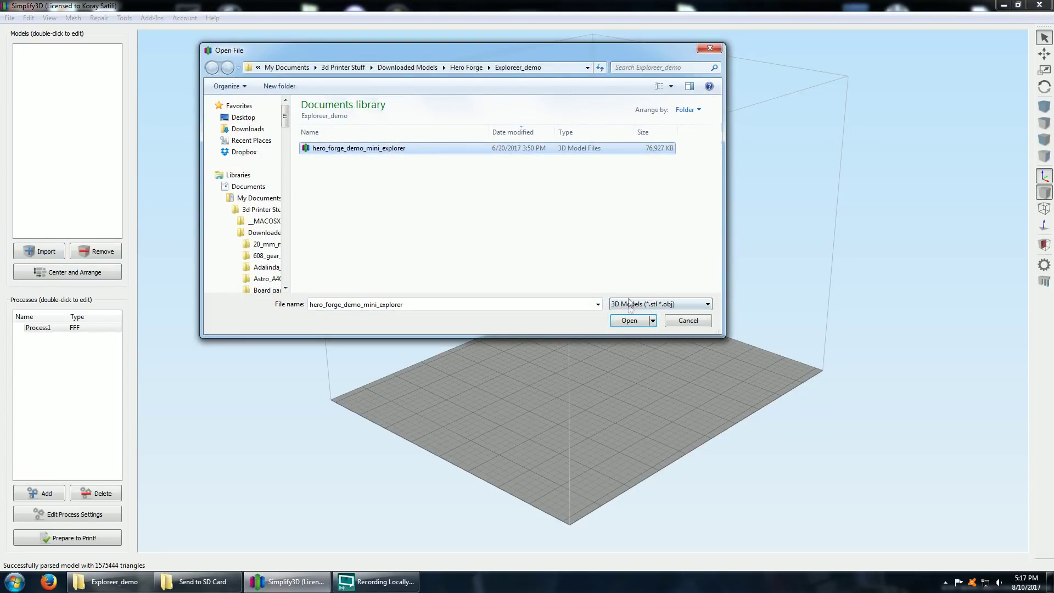
pyautogui.click(629, 320)
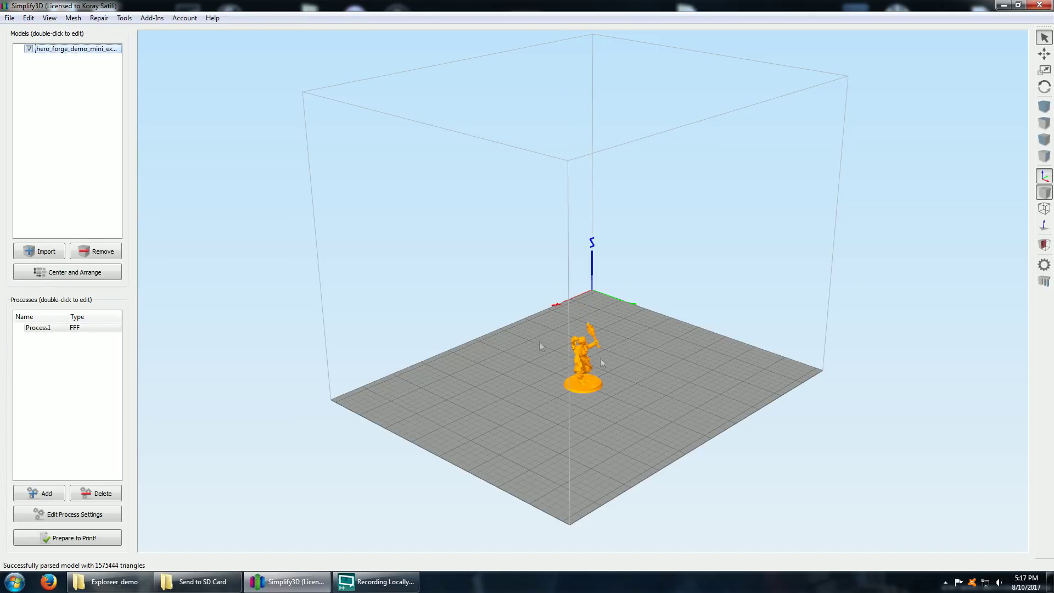
pyautogui.moveTo(540, 341)
pyautogui.mouseDown()
pyautogui.moveTo(507, 342)
pyautogui.moveTo(530, 355)
pyautogui.mouseUp()
pyautogui.scroll(5, 676, 403)
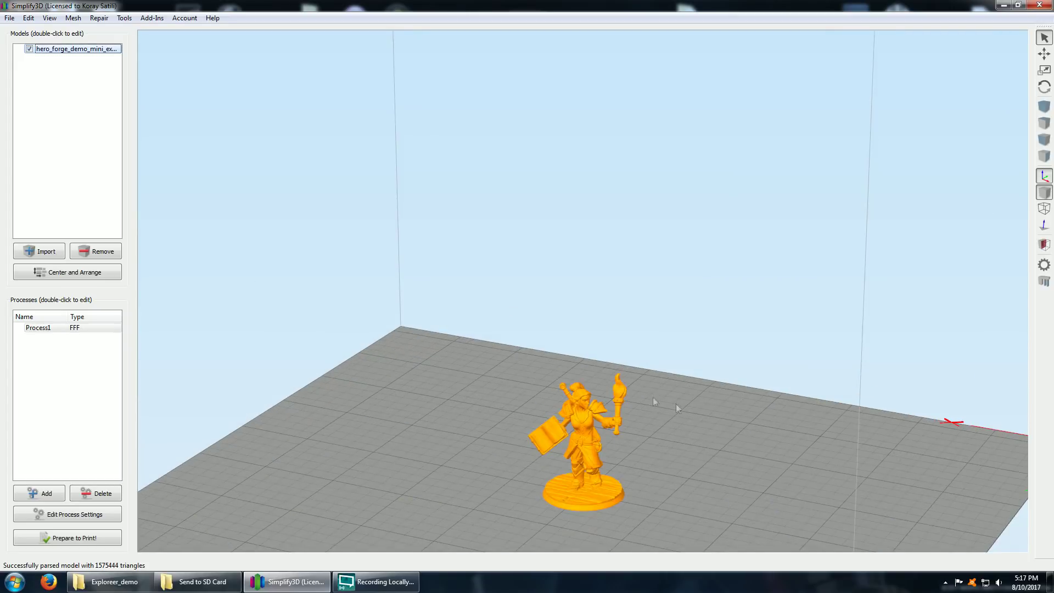
pyautogui.moveTo(677, 403); pyautogui.dragTo(599, 298)
pyautogui.scroll(6, 647, 325)
# Orbit and pan around the figurine to inspect its back and front
pyautogui.scroll(5, 648, 301)
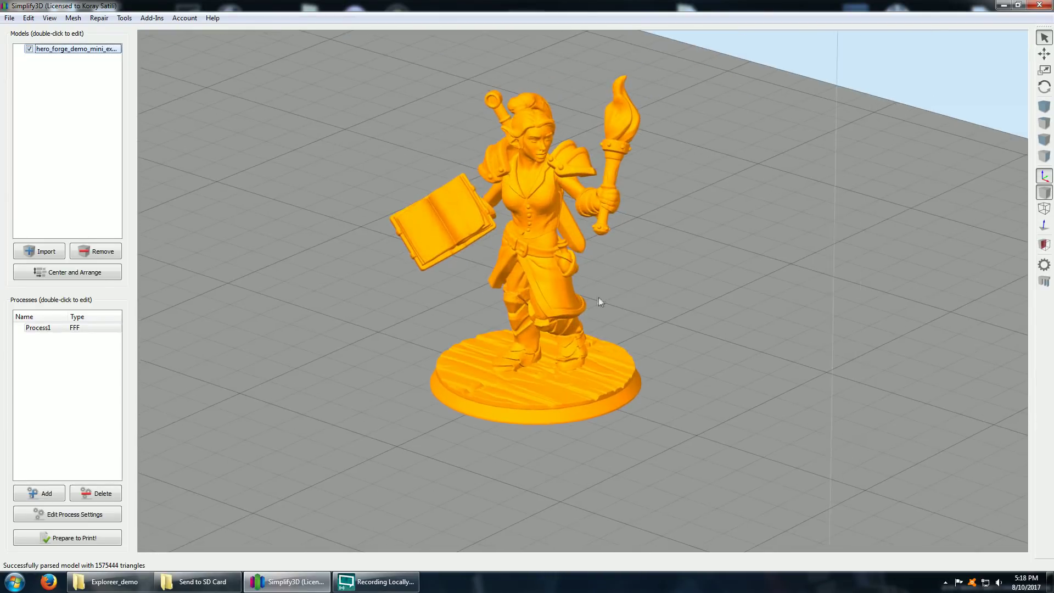
pyautogui.moveTo(478, 313); pyautogui.dragTo(653, 266)
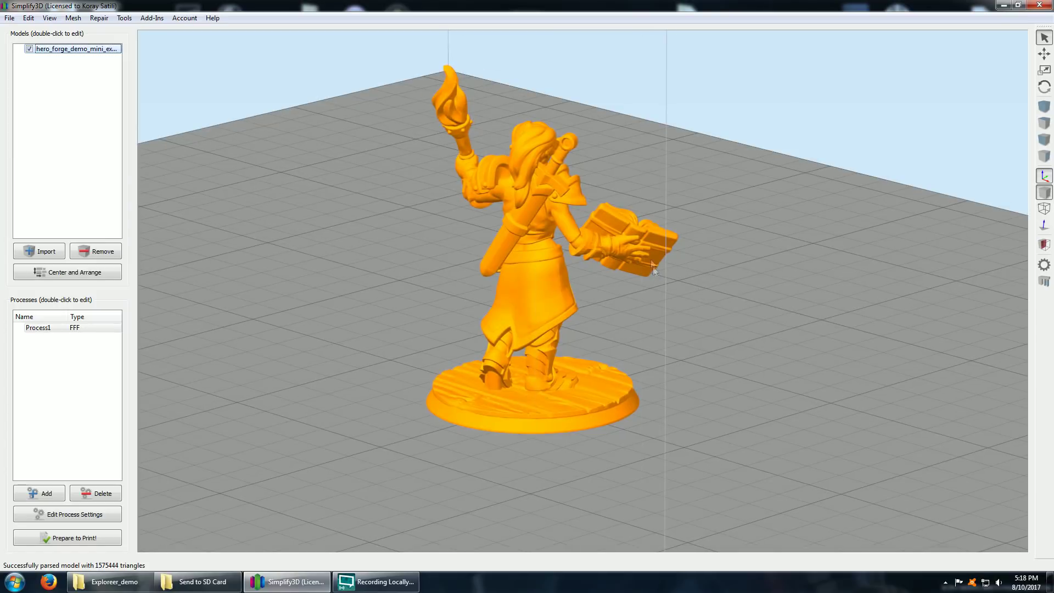
pyautogui.moveTo(761, 251); pyautogui.dragTo(693, 230)
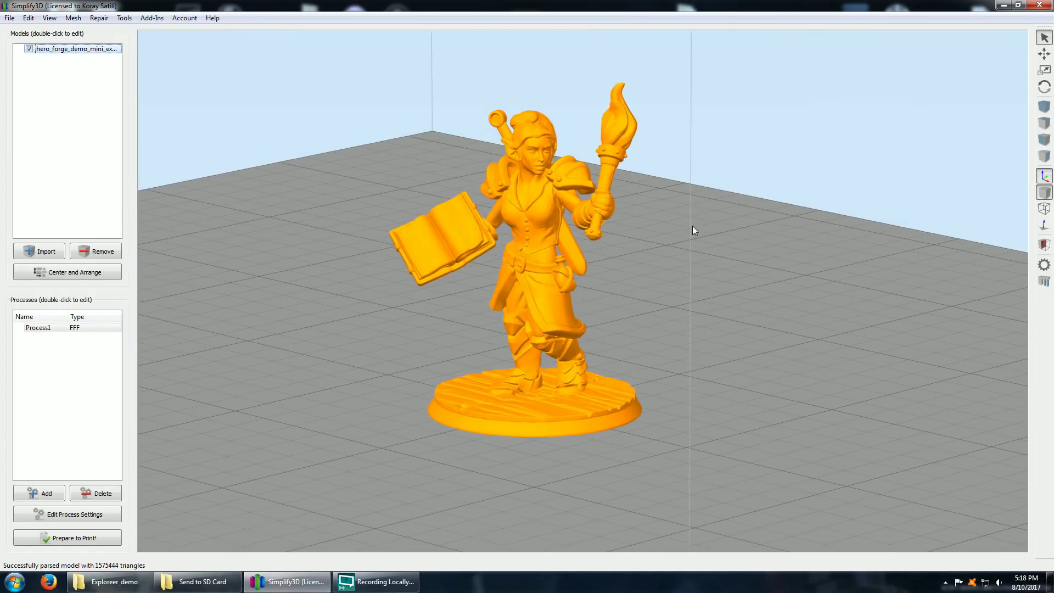
pyautogui.moveTo(686, 274); pyautogui.dragTo(693, 290, button='right')
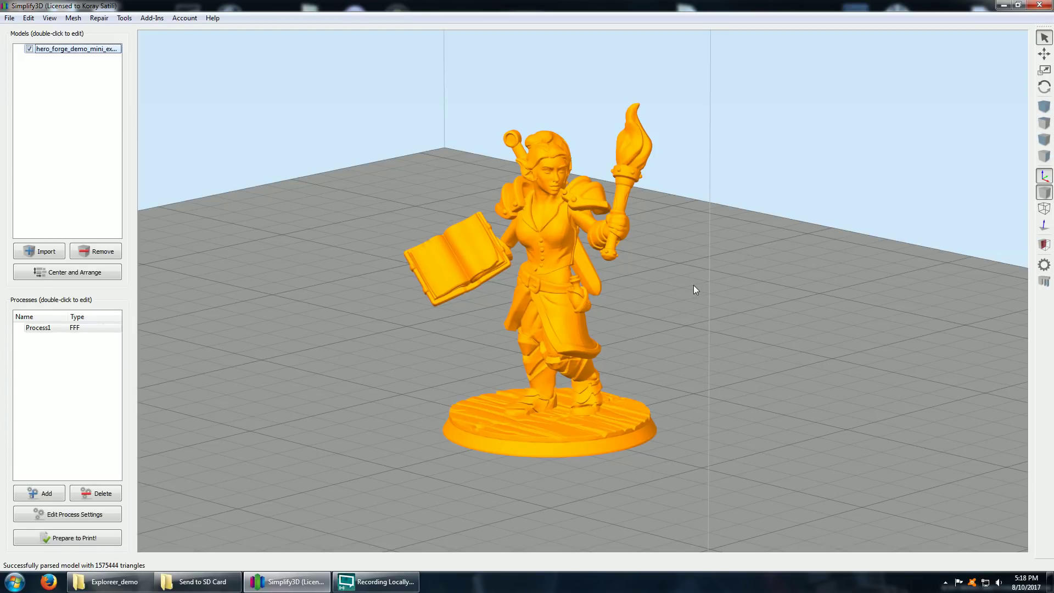
pyautogui.moveTo(686, 273); pyautogui.dragTo(679, 259, button='right')
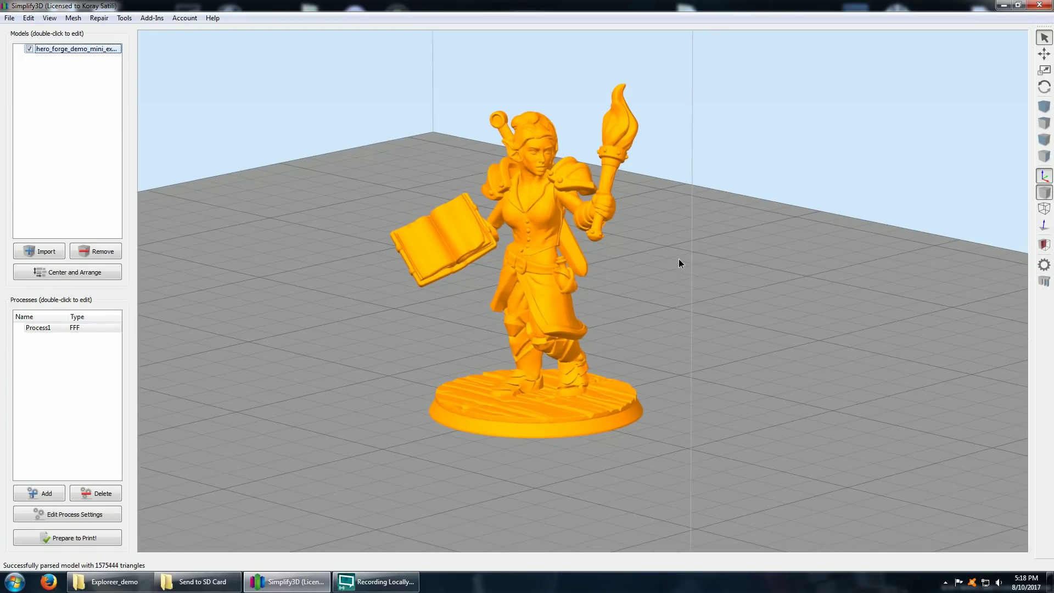
pyautogui.click(1045, 281)
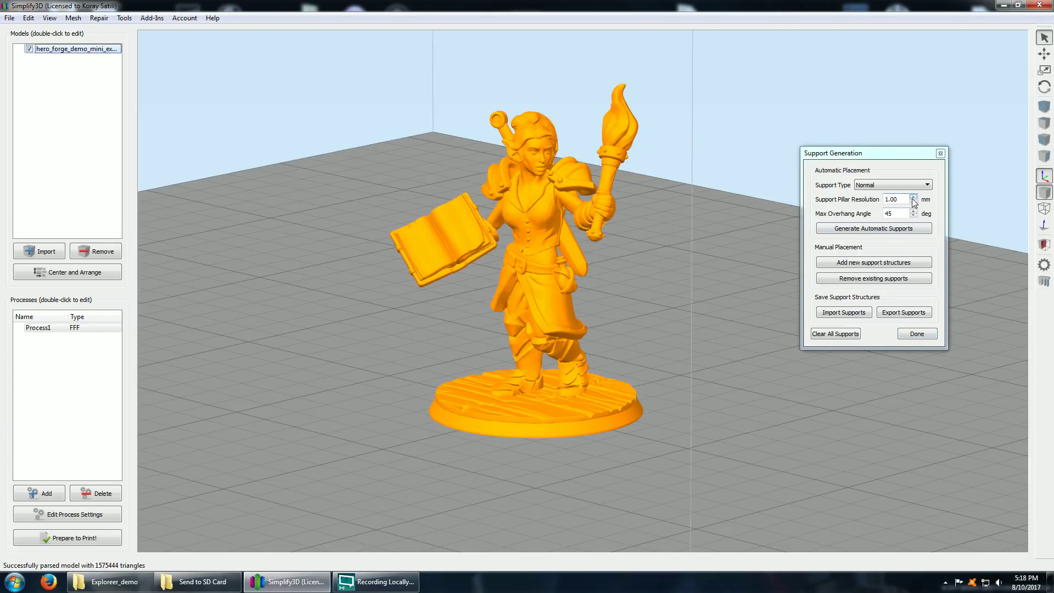
# Generate automatic support pillars at a 45° overhang angle and close the support settings
pyautogui.click(911, 229)
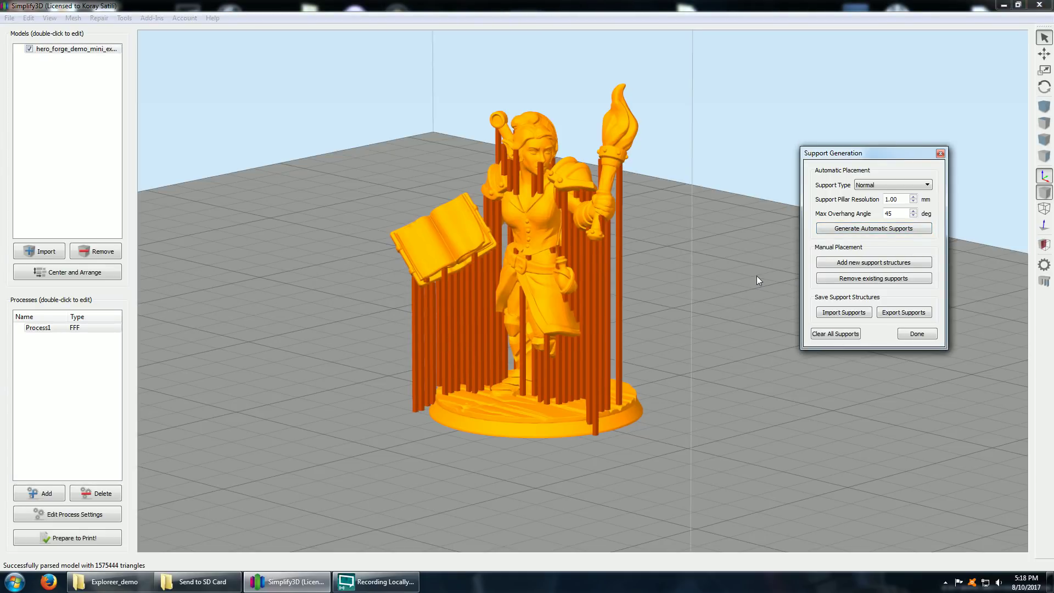
pyautogui.moveTo(457, 312); pyautogui.dragTo(510, 309)
pyautogui.click(917, 334)
# Orbit around the supported figurine to check the pillars from the side and the book-holding front
pyautogui.moveTo(748, 314); pyautogui.dragTo(540, 285)
pyautogui.scroll(5, 540, 285)
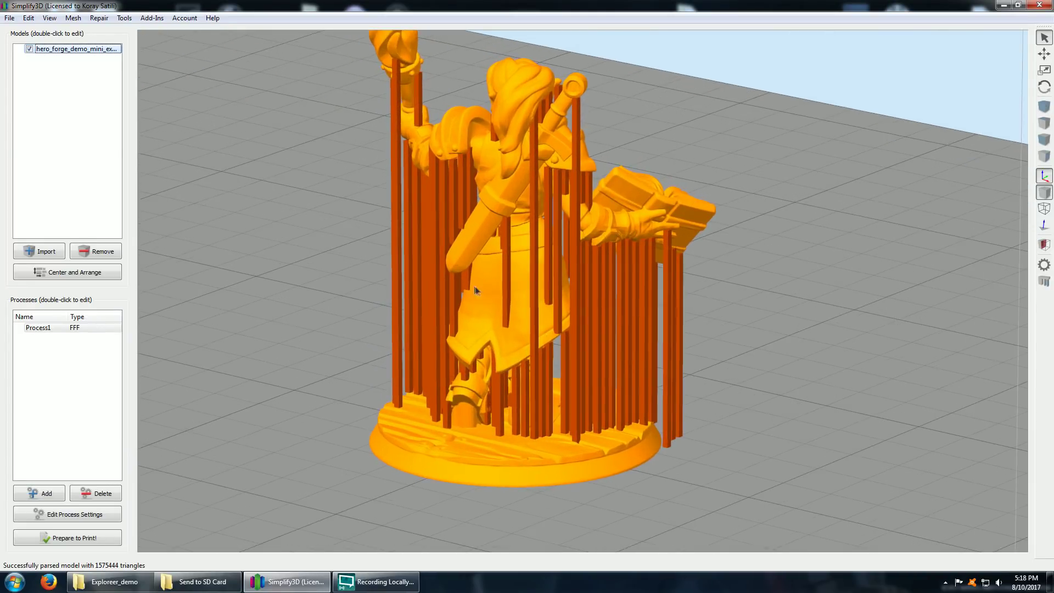
pyautogui.moveTo(731, 275); pyautogui.dragTo(523, 228)
pyautogui.moveTo(467, 257); pyautogui.dragTo(442, 303)
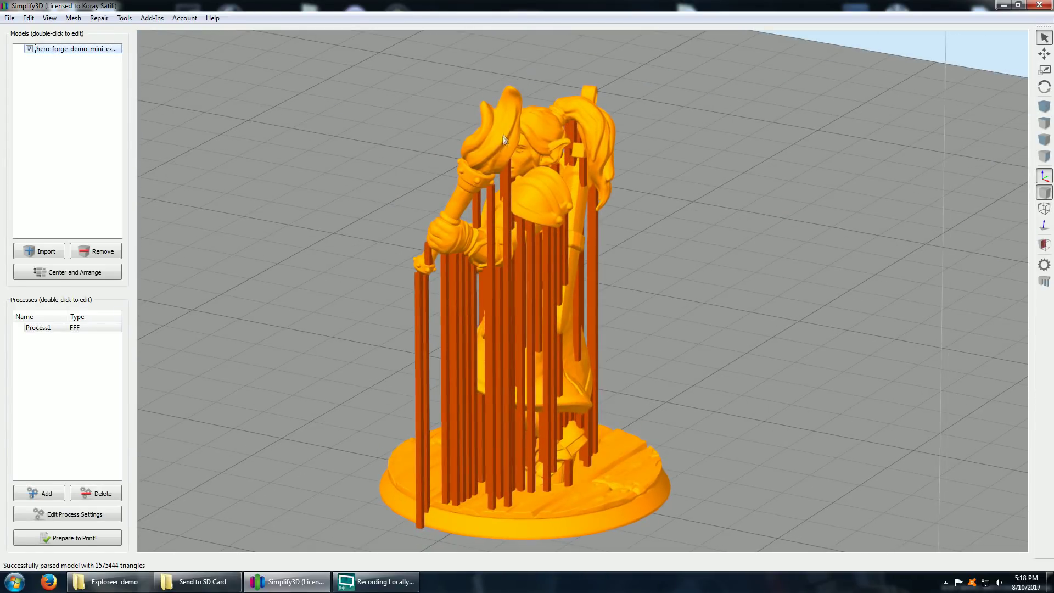
pyautogui.moveTo(507, 157); pyautogui.dragTo(393, 167)
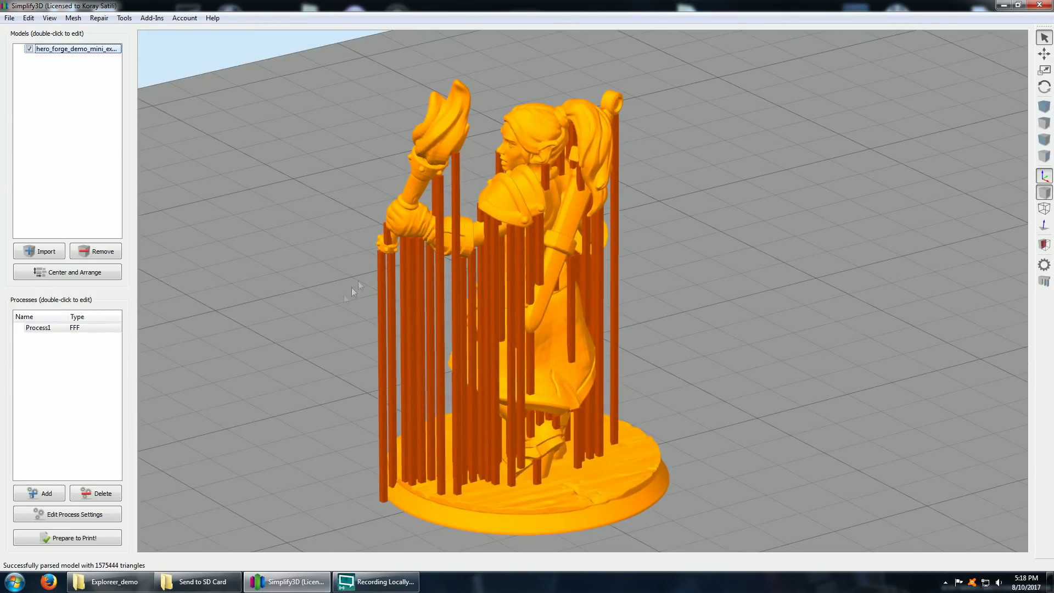
pyautogui.moveTo(353, 291); pyautogui.dragTo(232, 424)
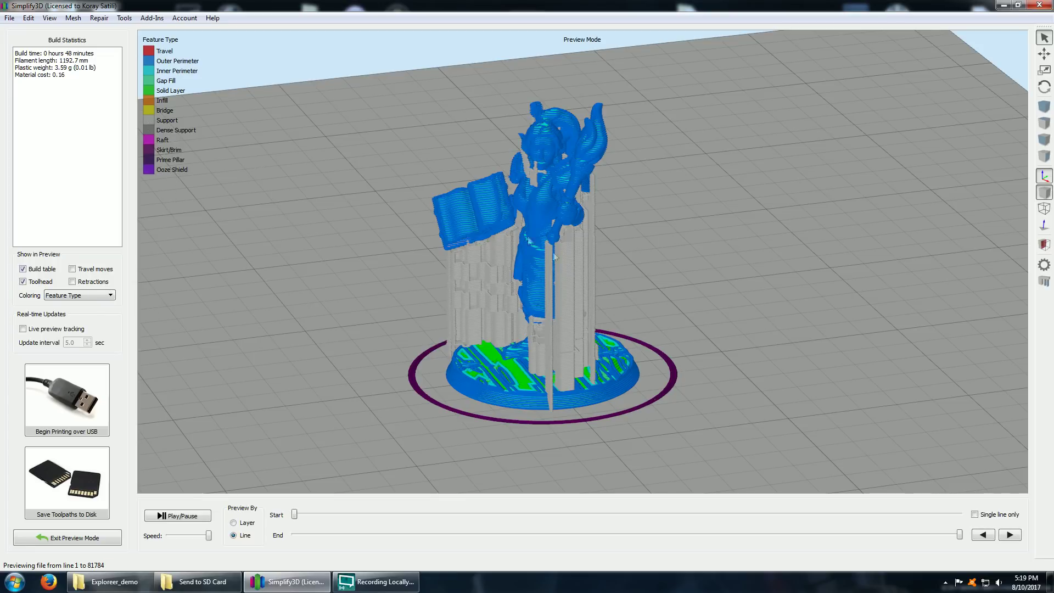
# Zoom and orbit the sliced toolpath preview to inspect the base, skirt and support pillars
pyautogui.scroll(10, 585, 279)
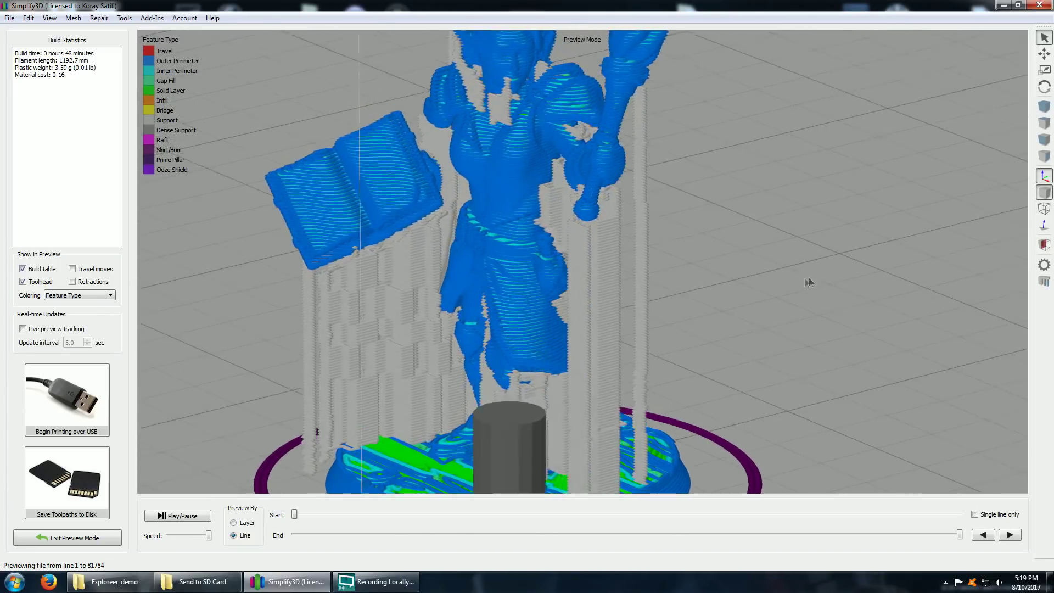
pyautogui.moveTo(675, 296); pyautogui.dragTo(667, 261)
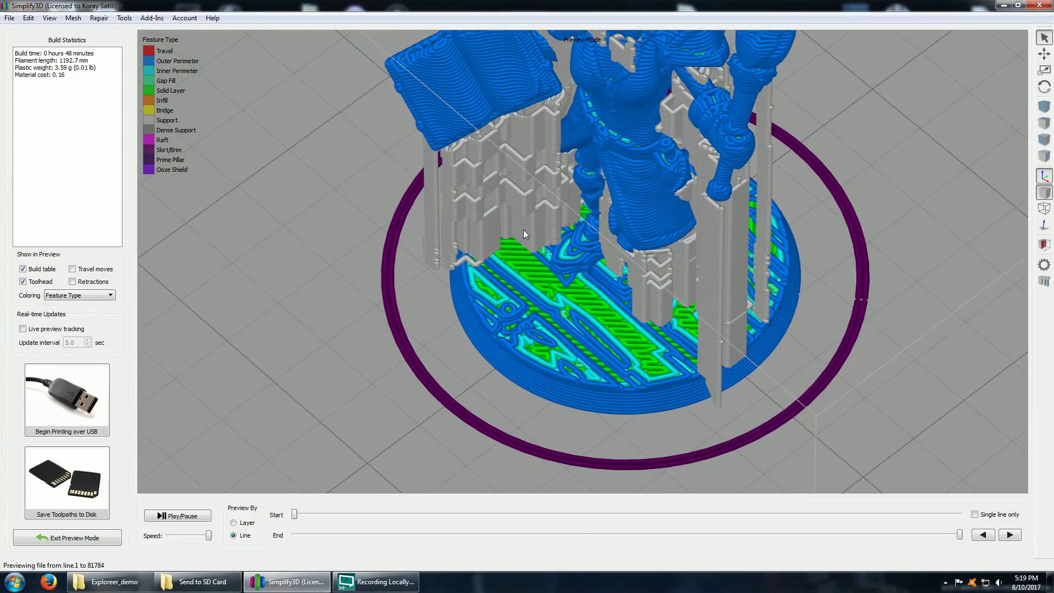
pyautogui.moveTo(524, 235); pyautogui.dragTo(689, 216)
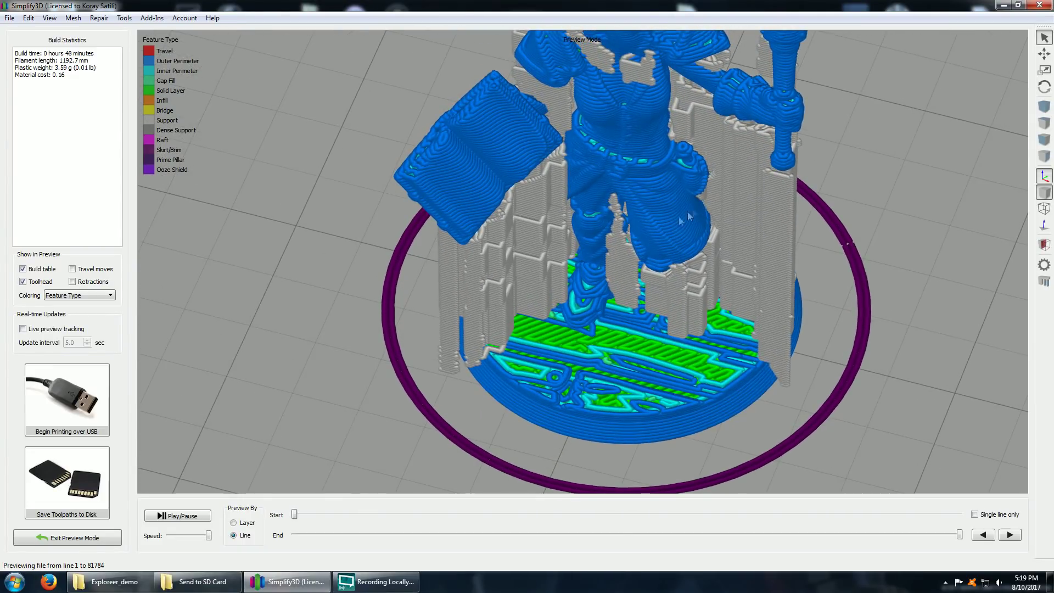
pyautogui.moveTo(552, 280); pyautogui.dragTo(708, 271)
# Switch to a top-down view and limit the preview to the first printed layers
pyautogui.click(1045, 123)
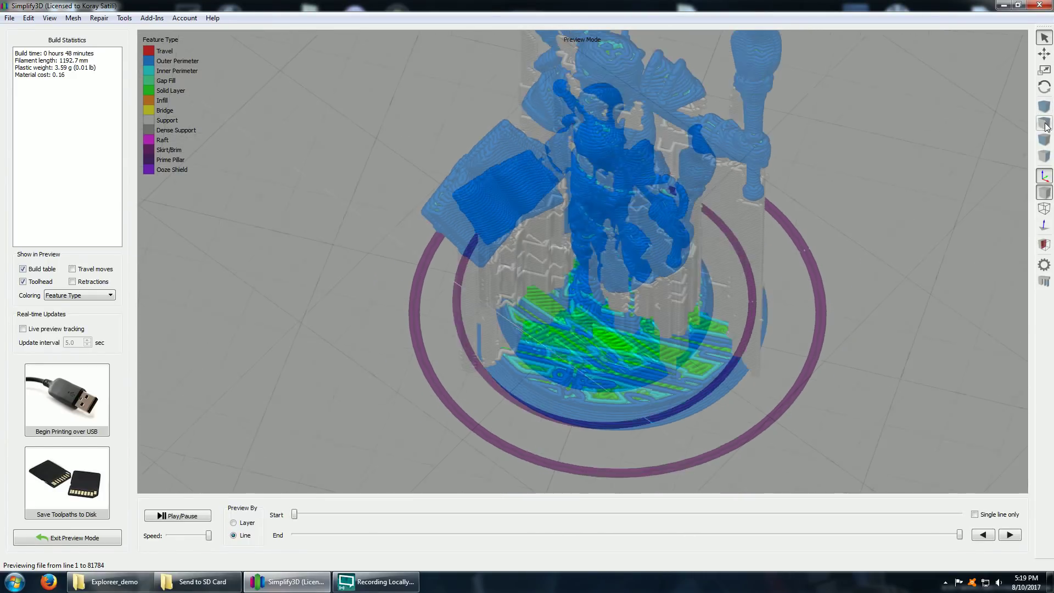
pyautogui.scroll(3, 647, 289)
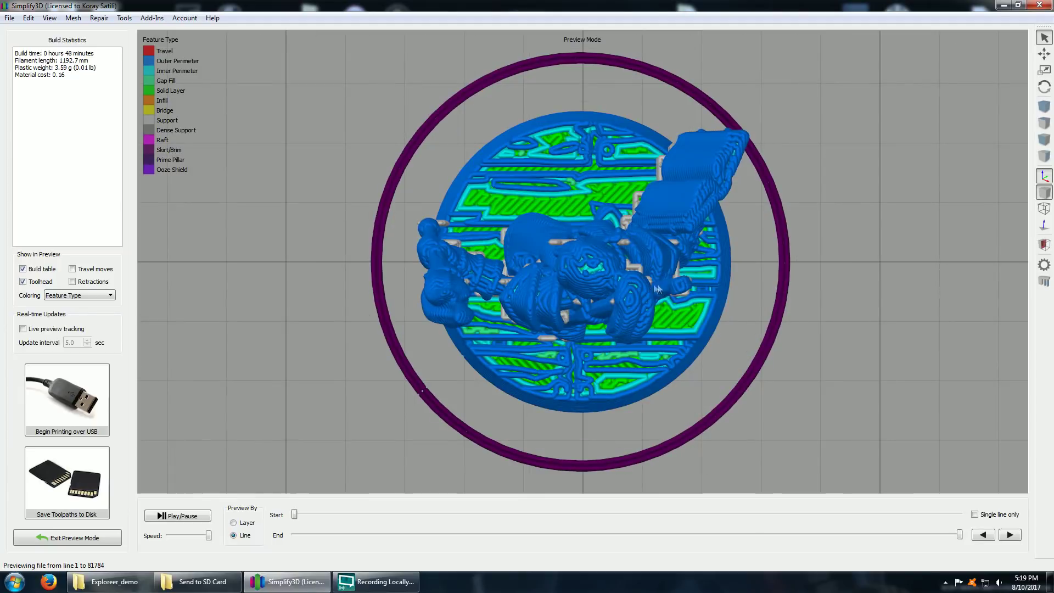
pyautogui.moveTo(934, 534); pyautogui.dragTo(330, 535)
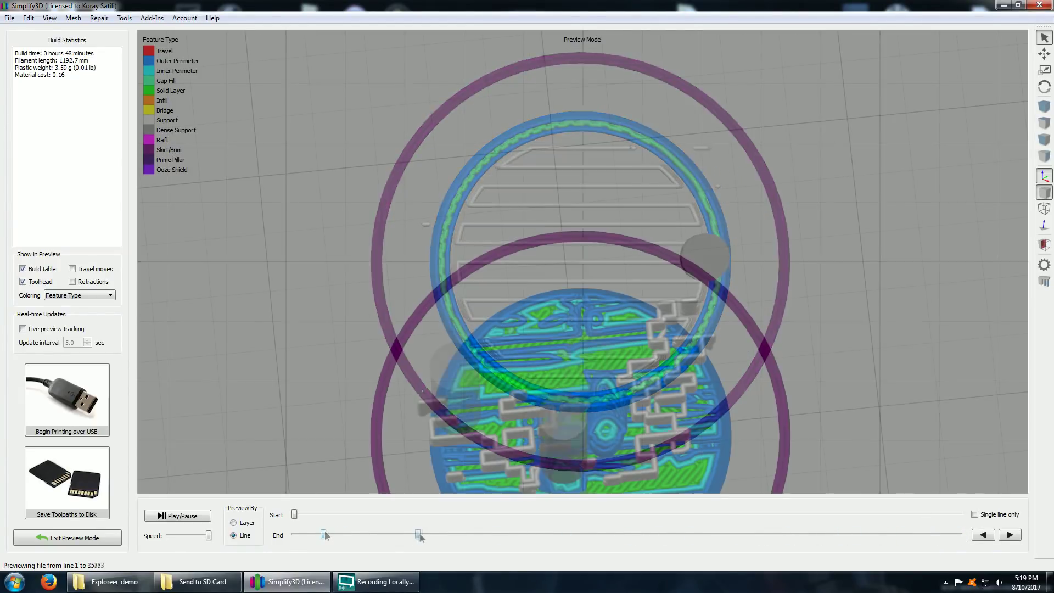
pyautogui.moveTo(420, 537); pyautogui.dragTo(624, 534)
pyautogui.moveTo(330, 230); pyautogui.dragTo(709, 346)
pyautogui.scroll(3, 544, 327)
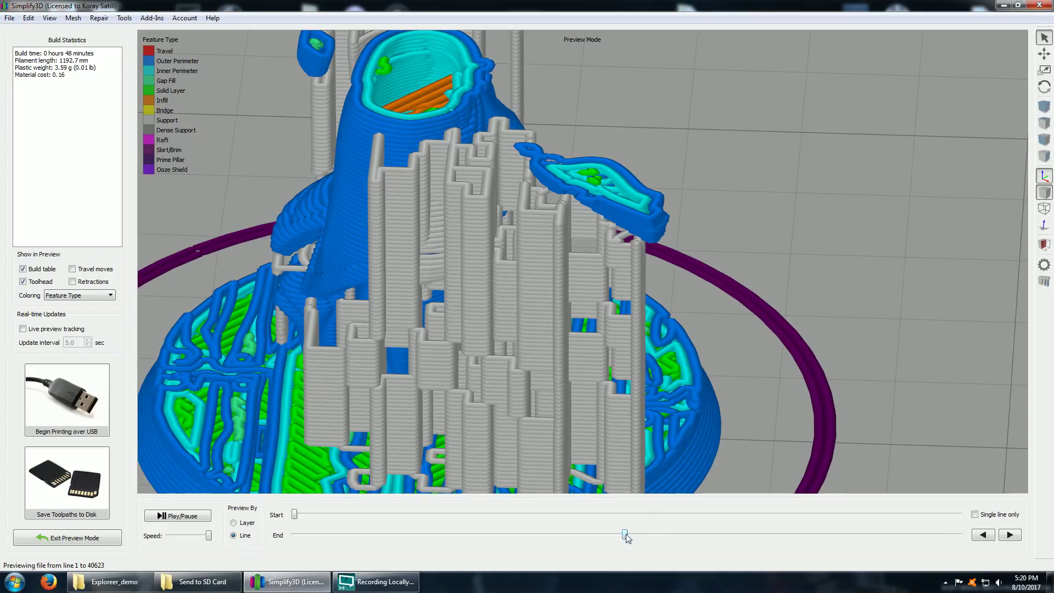
# Move the preview end to line 35562 and centre the support-wrapped model
pyautogui.moveTo(626, 534); pyautogui.dragTo(677, 538)
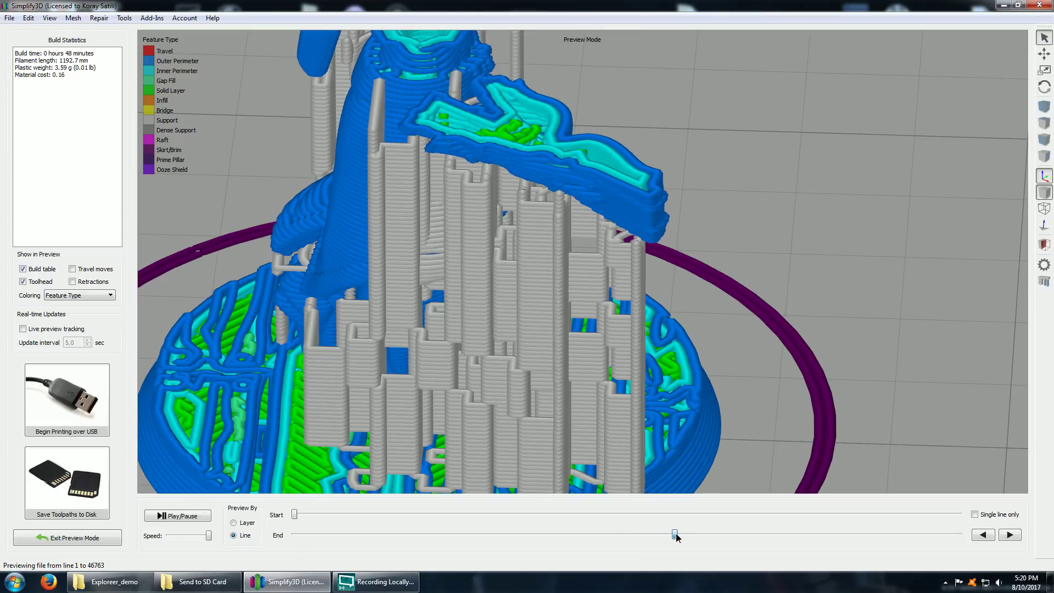
pyautogui.scroll(-3, 653, 364)
pyautogui.scroll(4, 653, 365)
pyautogui.moveTo(494, 330); pyautogui.dragTo(653, 365, button='right')
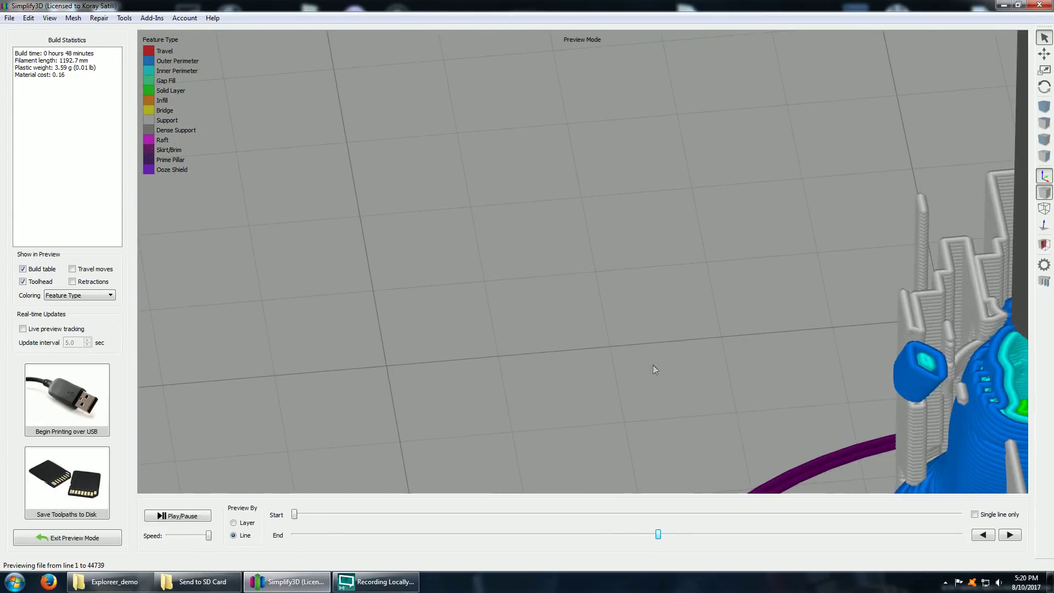
pyautogui.scroll(3, 586, 347)
pyautogui.scroll(5, 586, 347)
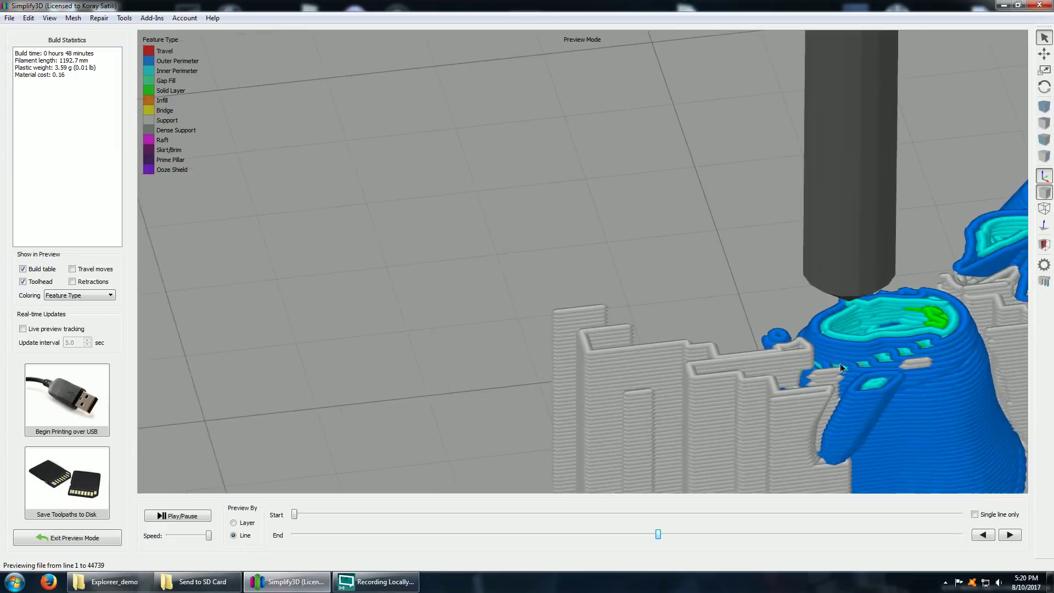
pyautogui.moveTo(586, 347); pyautogui.dragTo(707, 498)
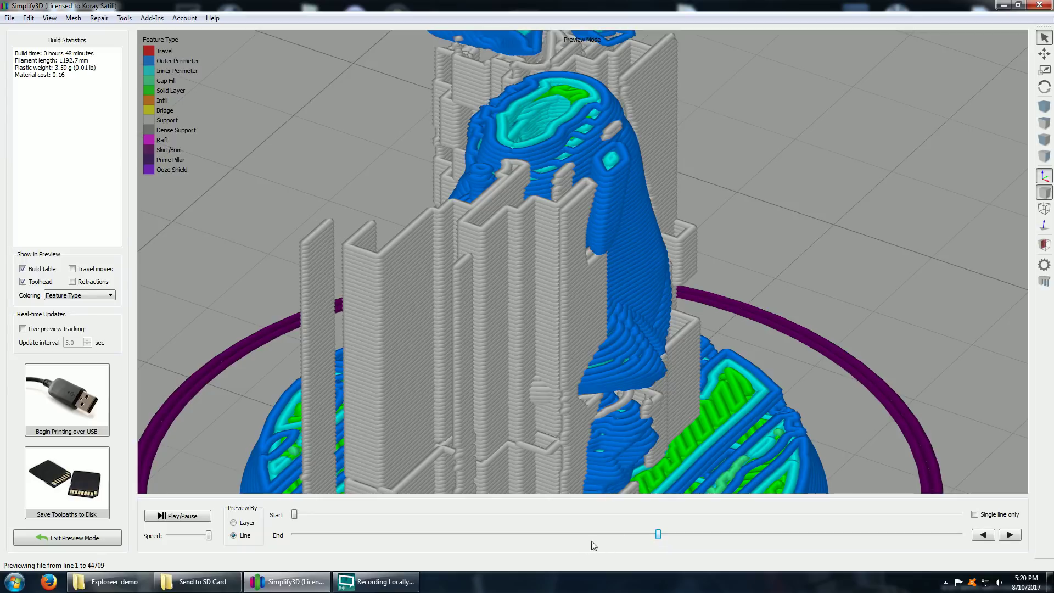
# Cut the preview back to line 49395 and tilt the view to see the support columns' height
pyautogui.moveTo(657, 537); pyautogui.dragTo(729, 509)
pyautogui.moveTo(423, 350); pyautogui.dragTo(511, 263)
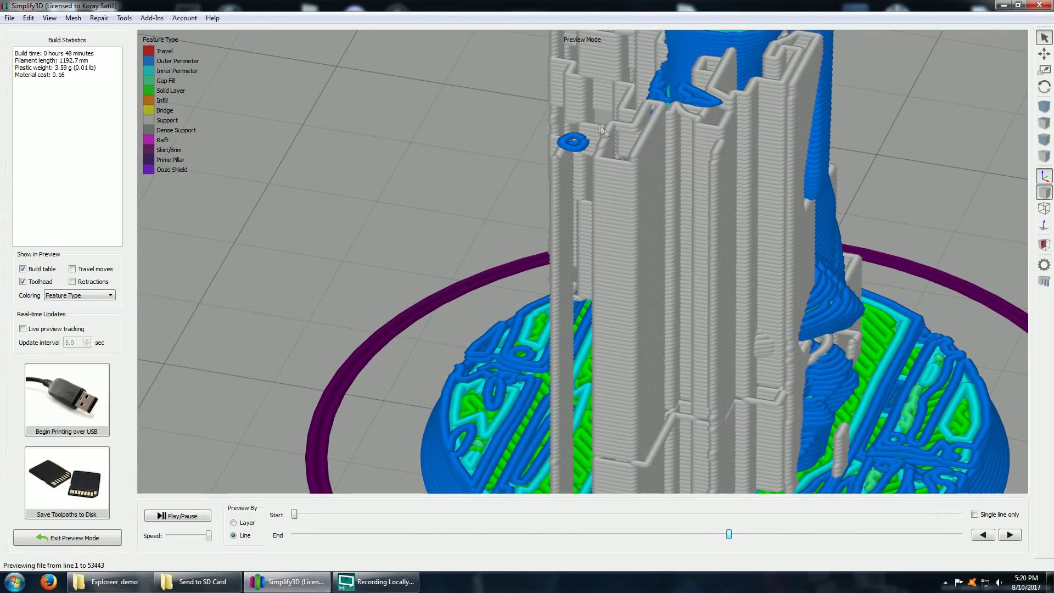
pyautogui.moveTo(727, 537); pyautogui.dragTo(698, 555)
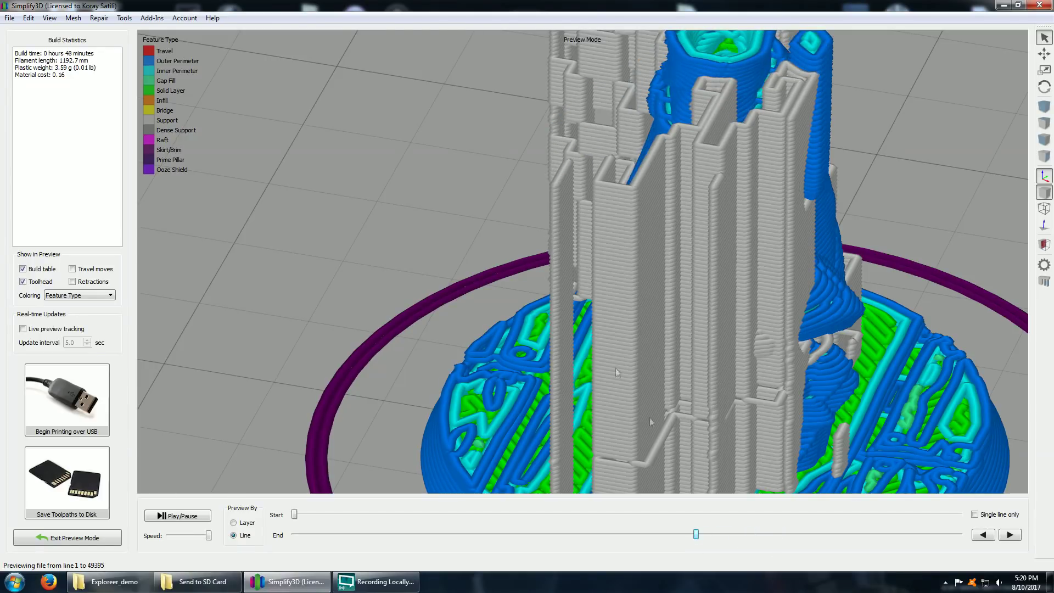
pyautogui.moveTo(650, 417); pyautogui.dragTo(671, 274)
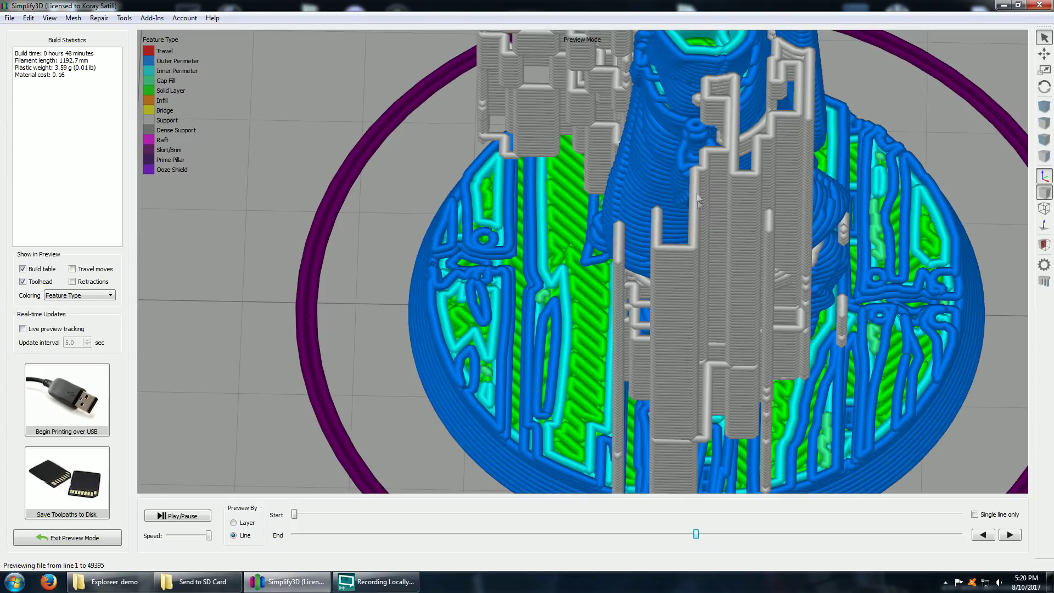
pyautogui.scroll(-5, 615, 363)
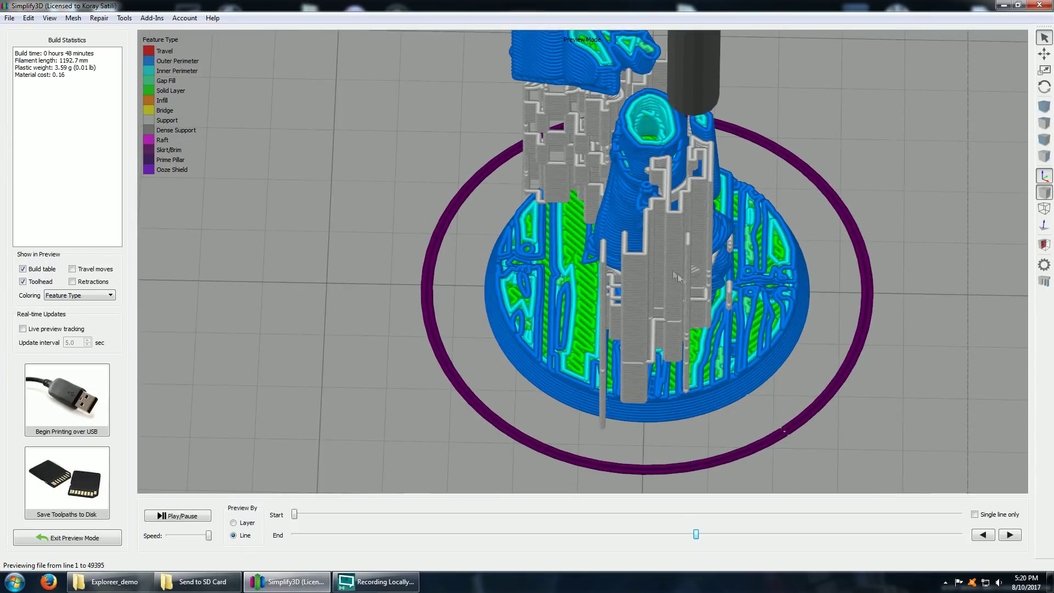
pyautogui.moveTo(702, 275); pyautogui.dragTo(397, 382)
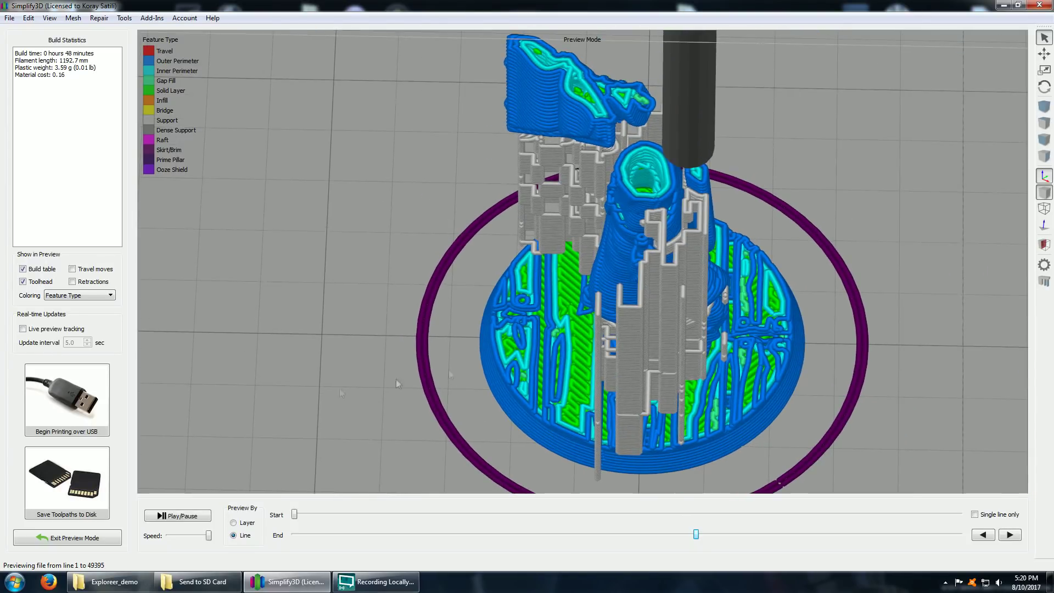
pyautogui.click(84, 540)
# Turn the orange miniature to an upright front view and bring up the support generation settings
pyautogui.moveTo(527, 337); pyautogui.dragTo(692, 308)
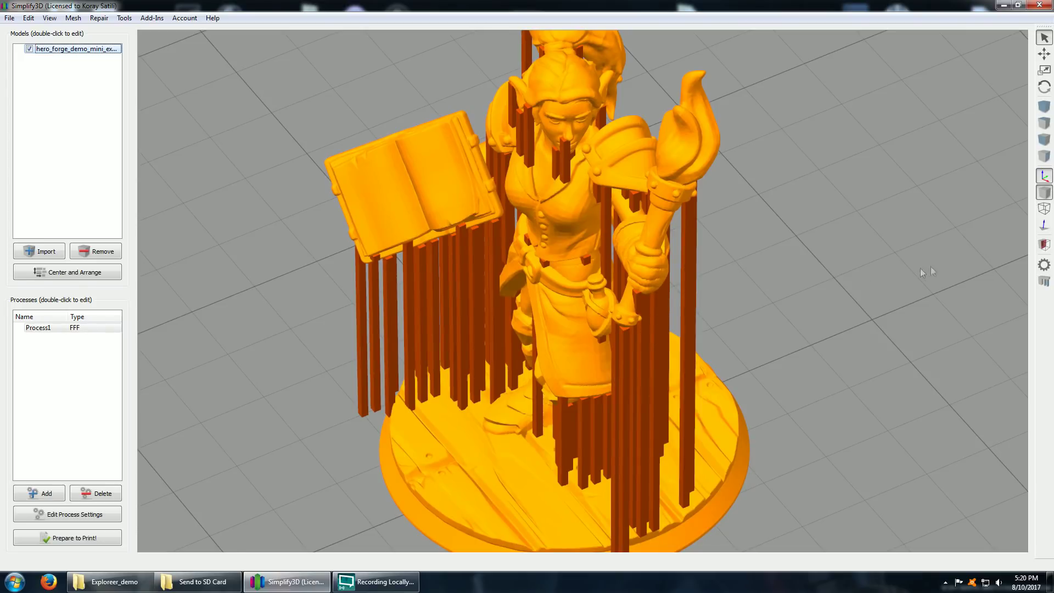
pyautogui.click(1045, 283)
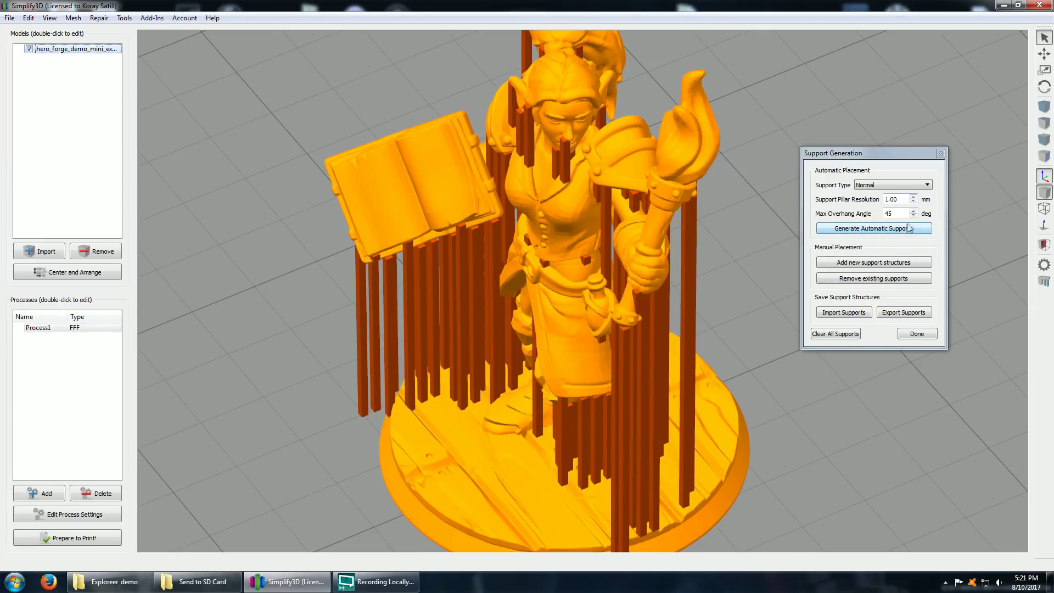
# Set pillar resolution to 2.00 mm and manually add pillars at the model's left edge and base front
pyautogui.click(913, 197)
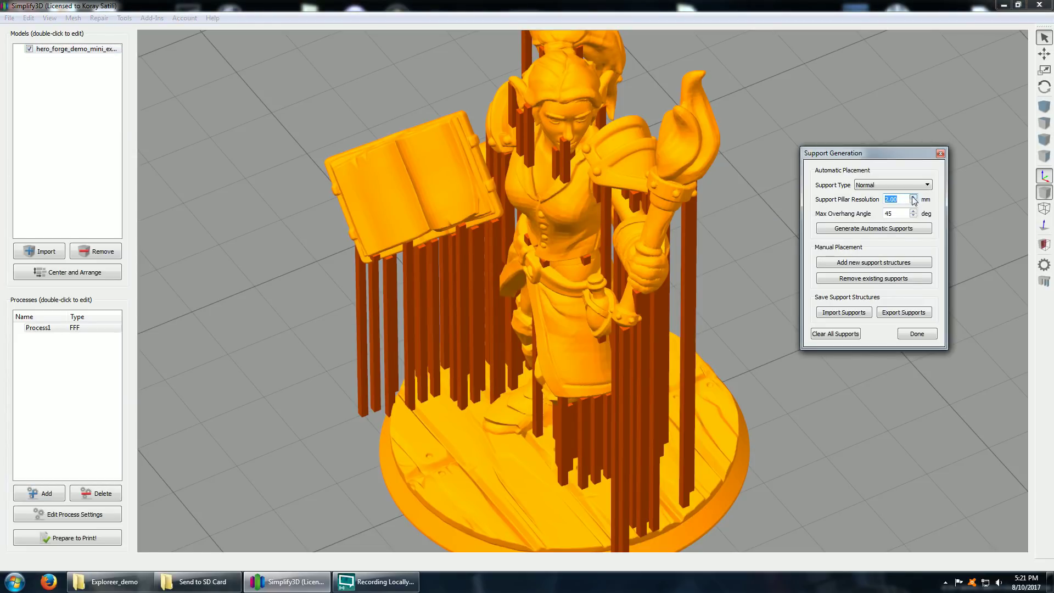
pyautogui.click(914, 266)
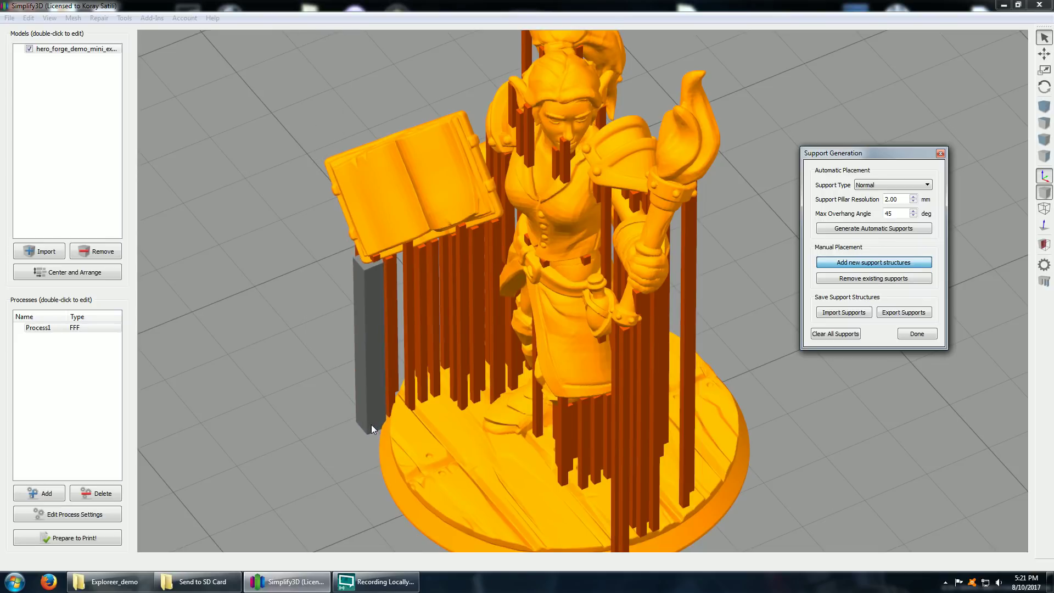
pyautogui.click(371, 428)
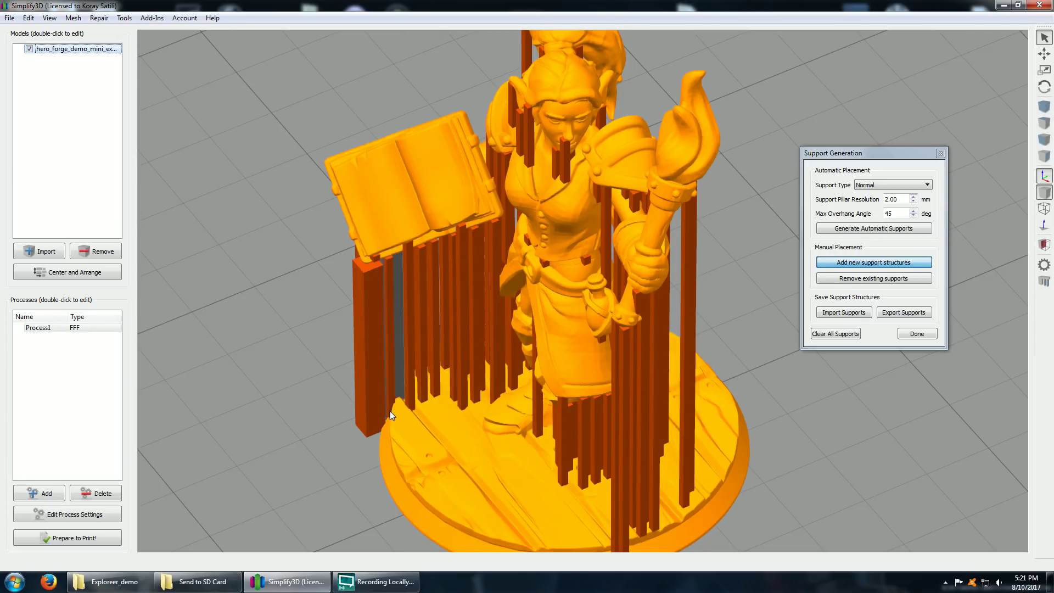
pyautogui.click(390, 410)
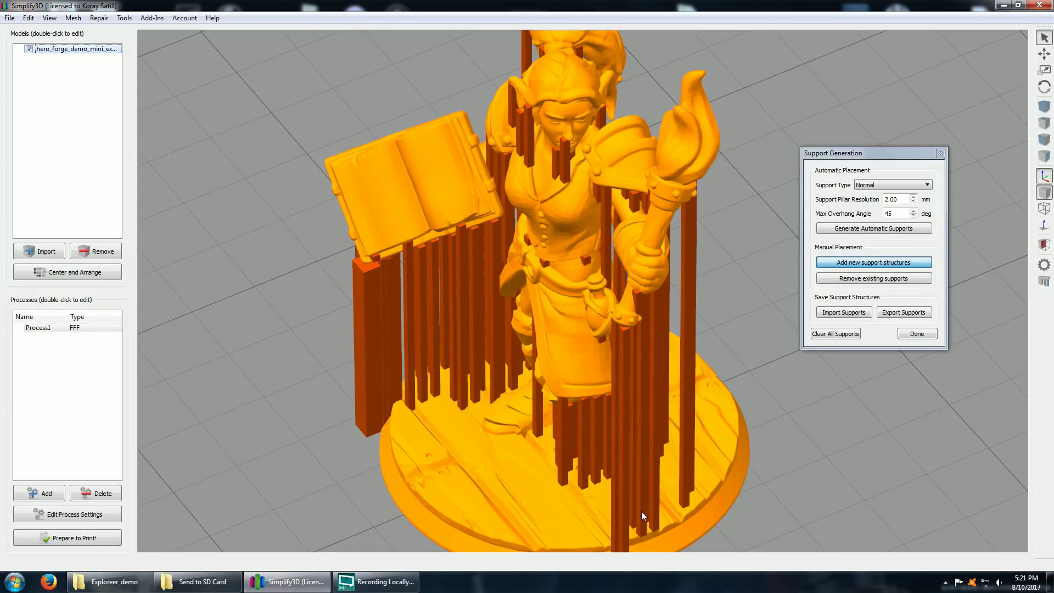
pyautogui.click(633, 538)
# Add a pillar near the base edge and four more pillars under the torch arm
pyautogui.moveTo(624, 548); pyautogui.dragTo(614, 445, button='right')
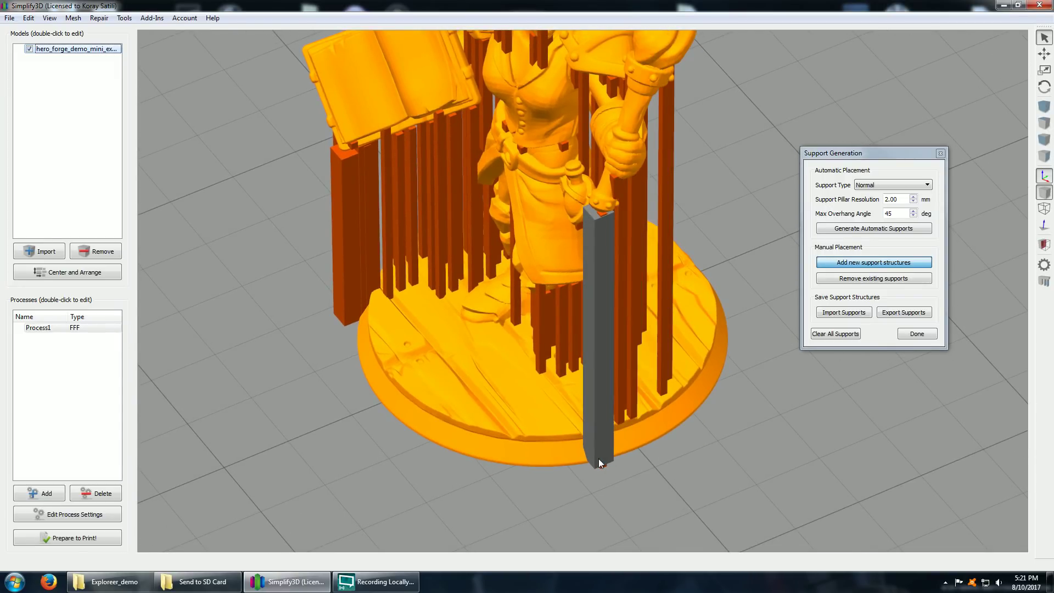
pyautogui.click(599, 464)
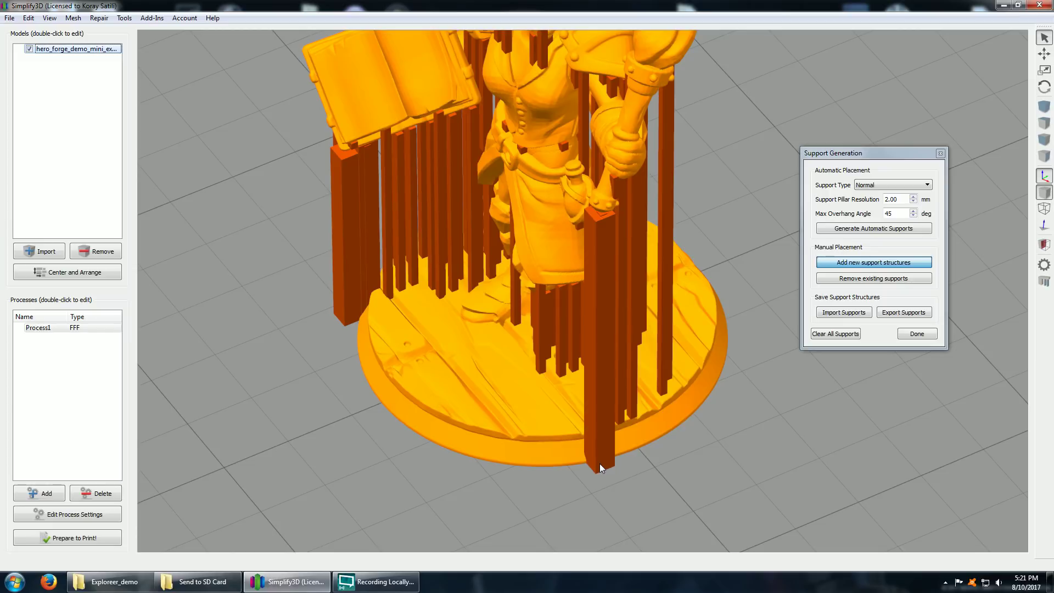
pyautogui.moveTo(611, 454); pyautogui.dragTo(439, 390)
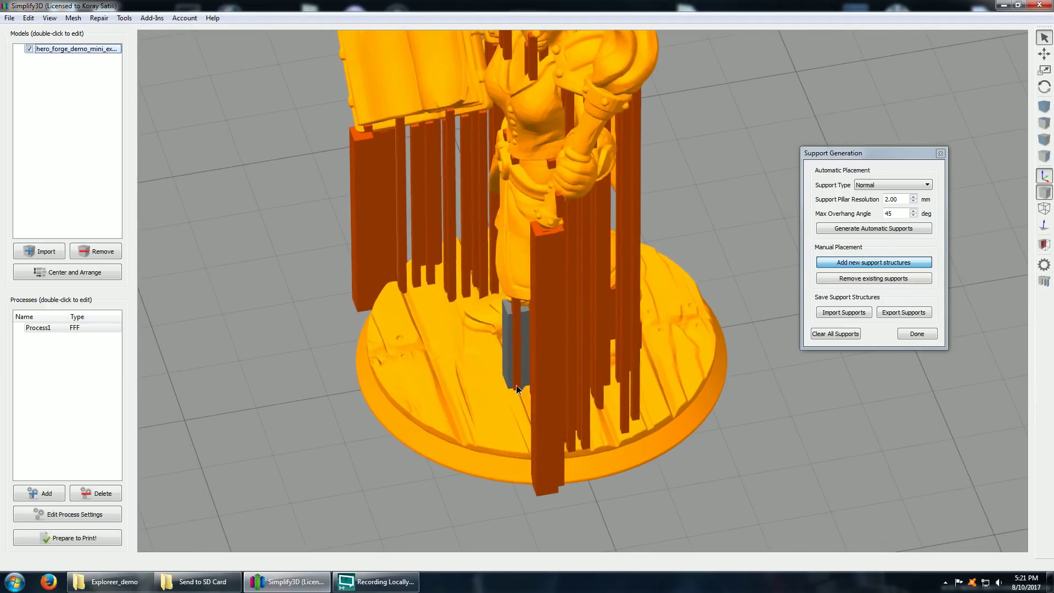
pyautogui.moveTo(656, 366); pyautogui.dragTo(589, 400)
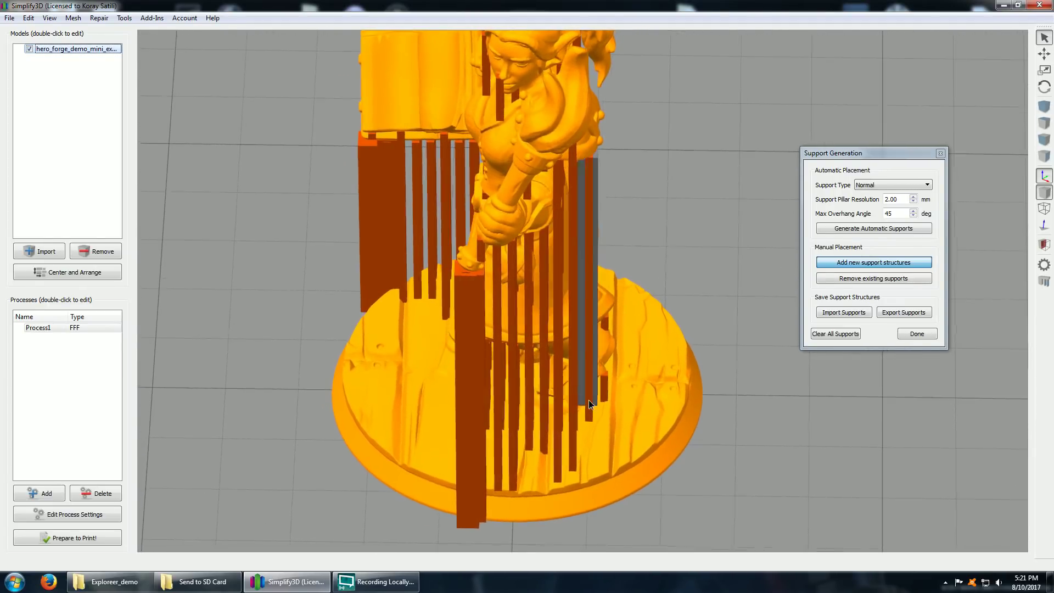
pyautogui.click(539, 496)
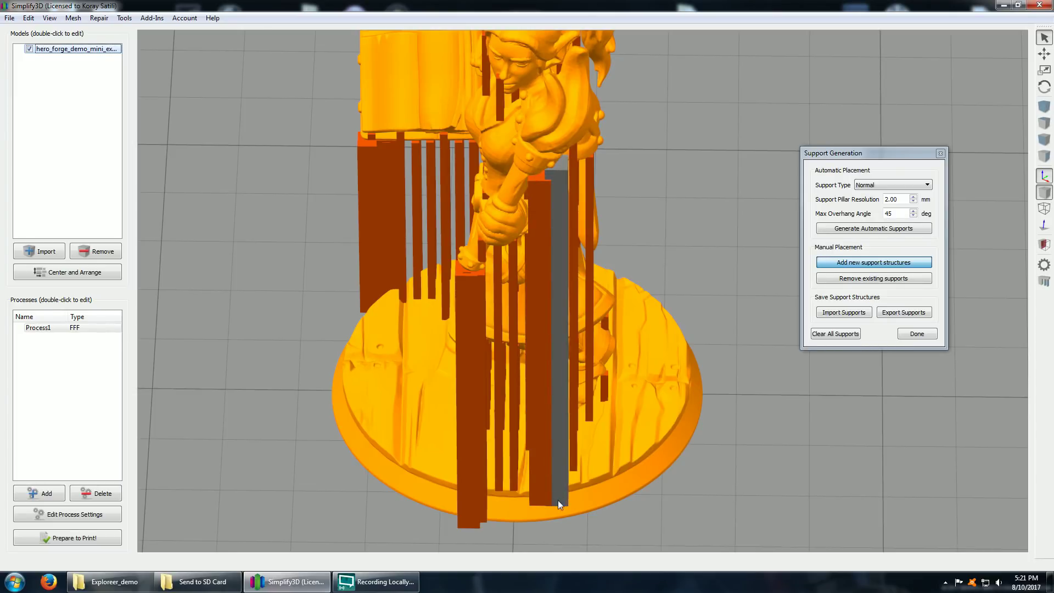
pyautogui.click(559, 503)
pyautogui.click(577, 503)
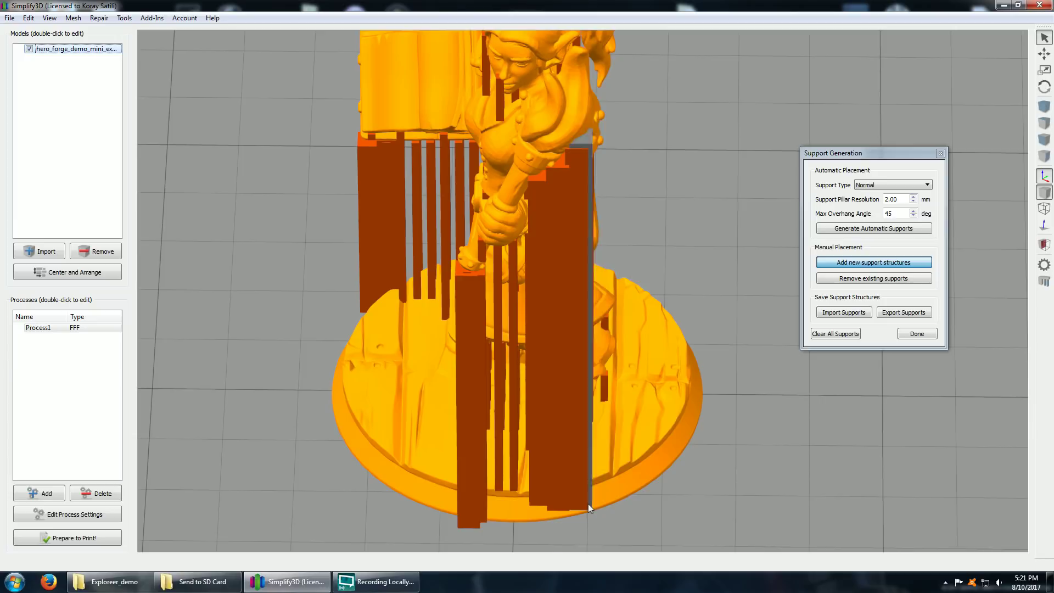
pyautogui.click(587, 505)
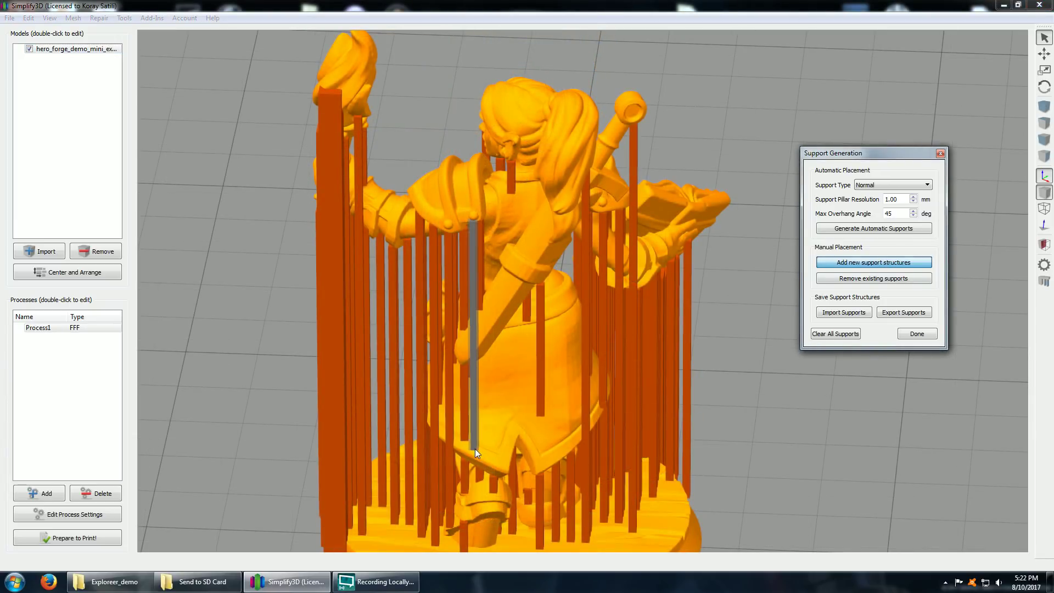
# Add pillars under the figure's back, briefly switching to Remove existing supports mode in between
pyautogui.click(474, 434)
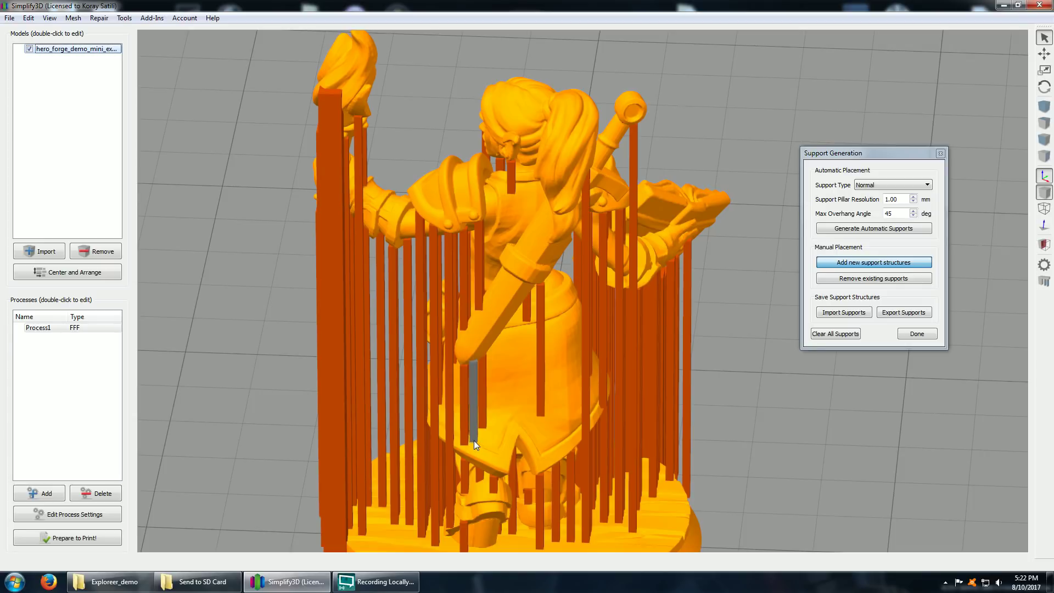
pyautogui.moveTo(485, 443); pyautogui.dragTo(552, 420)
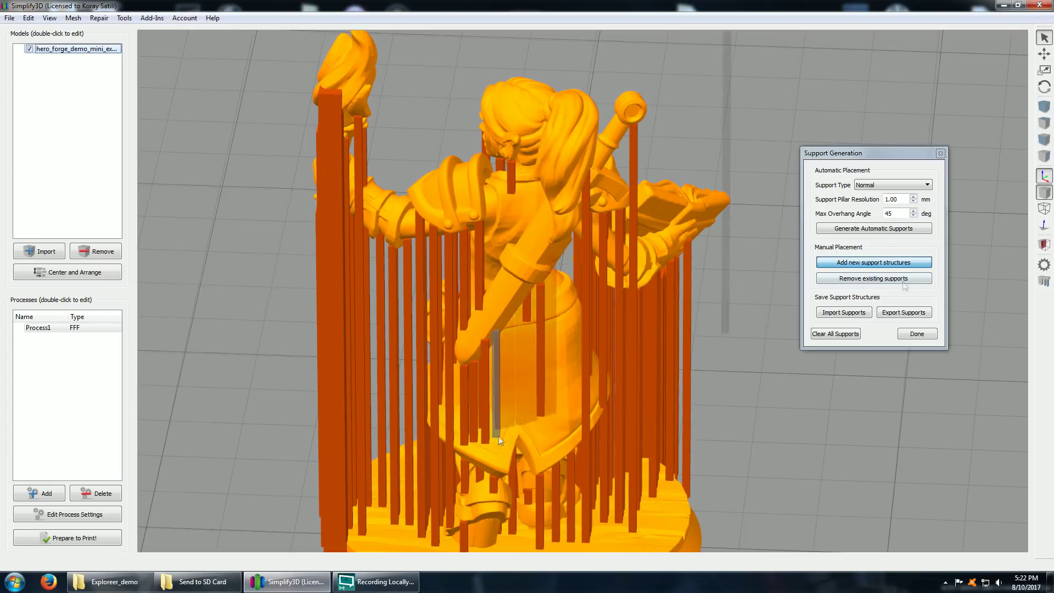
pyautogui.click(873, 278)
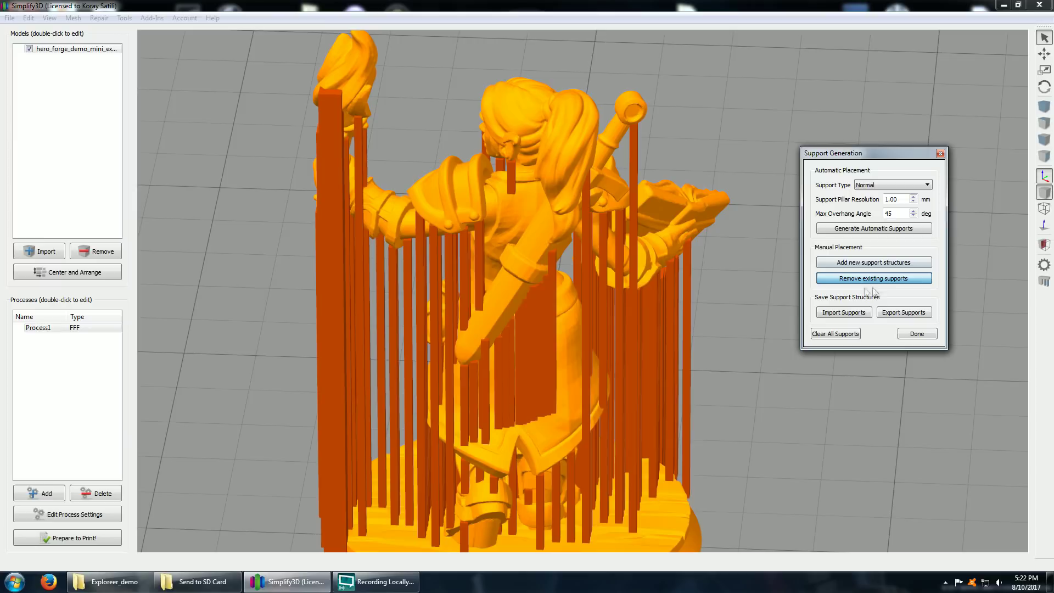
pyautogui.click(551, 258)
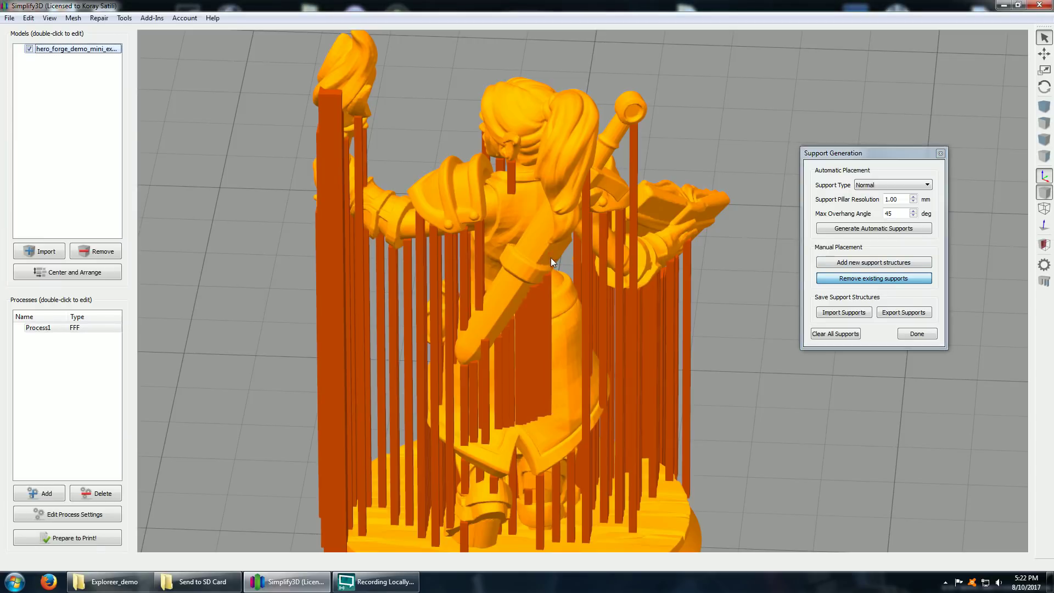
pyautogui.click(855, 262)
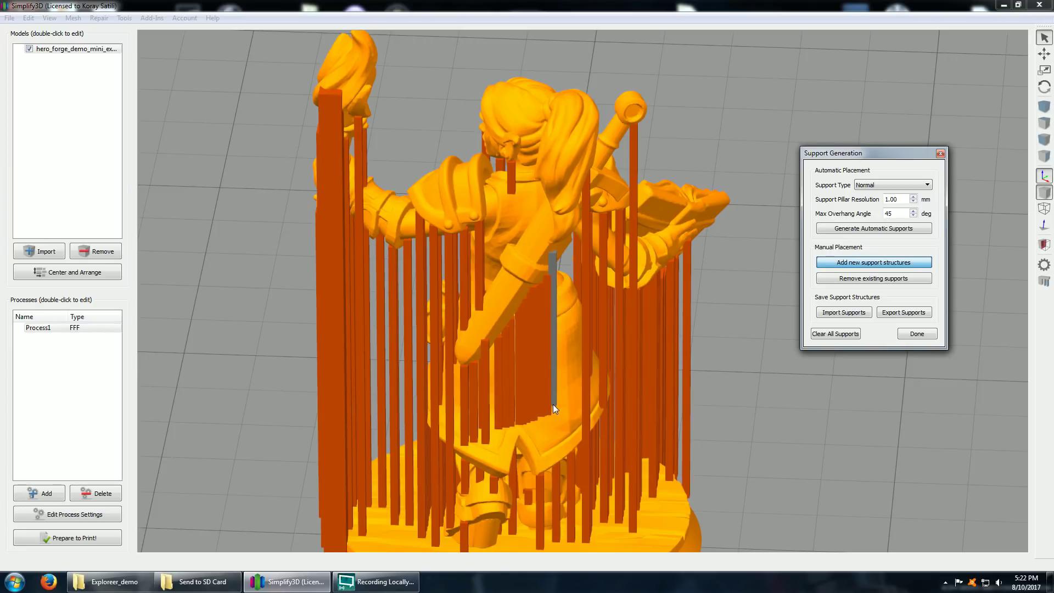
pyautogui.click(552, 391)
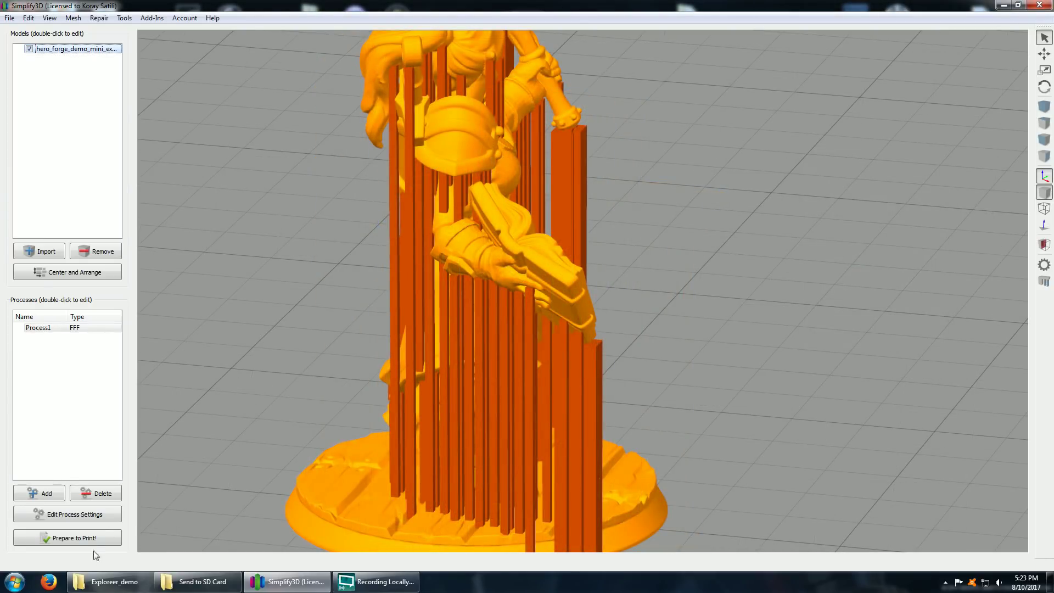
# Re-slice to a 49-minute, 1289.6 mm filament build and inspect the toolpaths up to mid-print
pyautogui.click(95, 540)
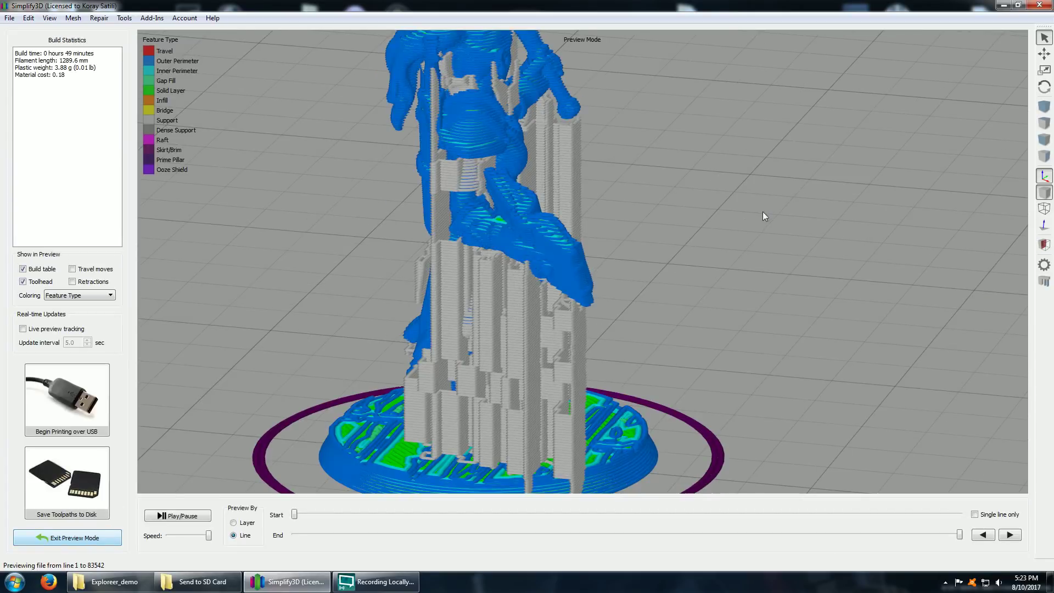
pyautogui.moveTo(763, 212); pyautogui.dragTo(530, 224)
pyautogui.moveTo(528, 263); pyautogui.dragTo(602, 245)
pyautogui.scroll(3, 603, 244)
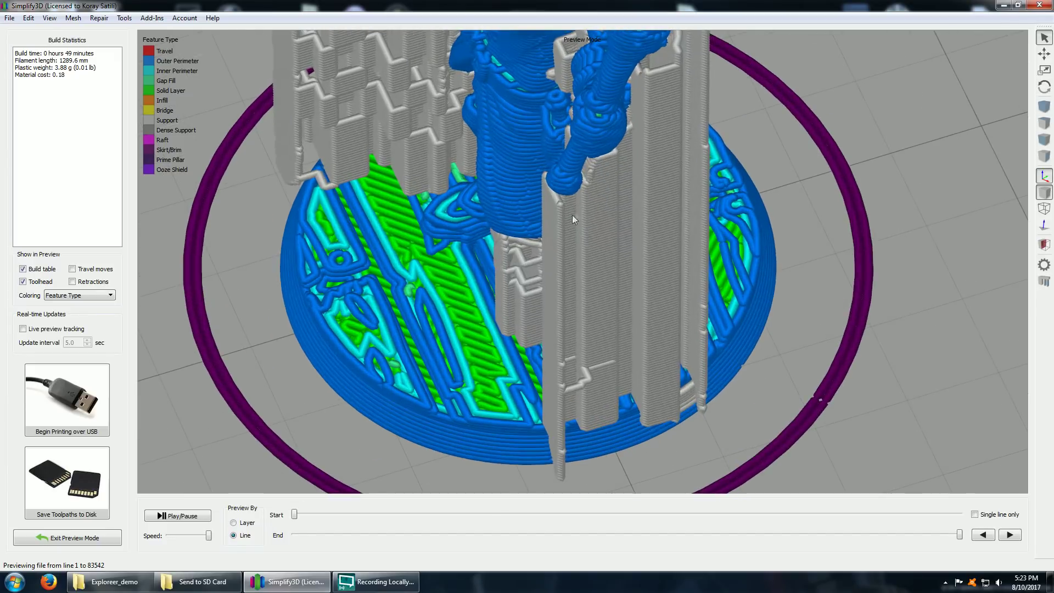
pyautogui.moveTo(960, 536); pyautogui.dragTo(698, 520)
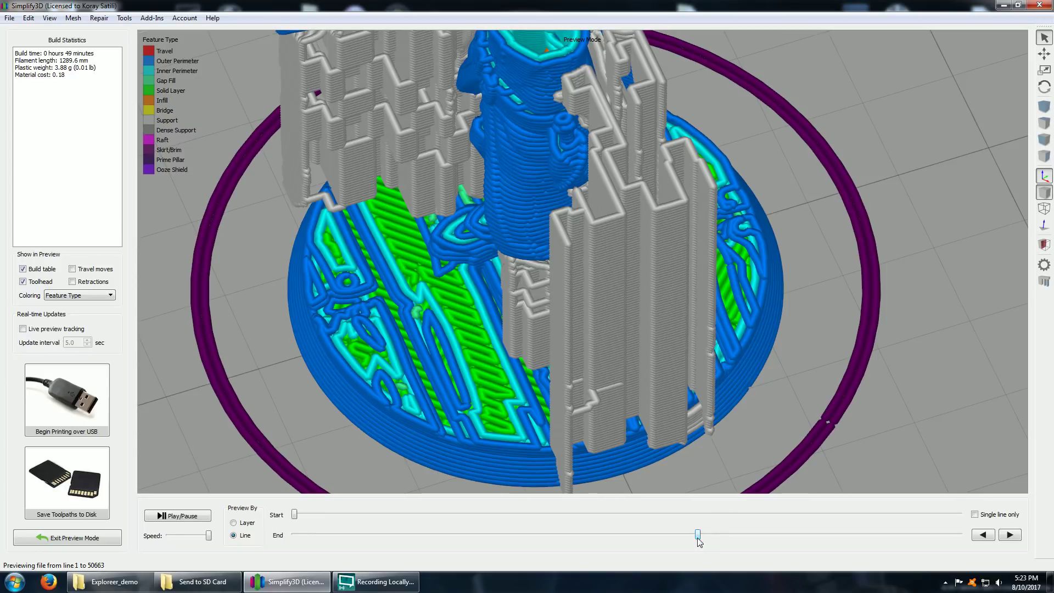
pyautogui.moveTo(699, 541)
pyautogui.mouseDown()
pyautogui.moveTo(829, 538)
pyautogui.moveTo(689, 533)
pyautogui.mouseUp()
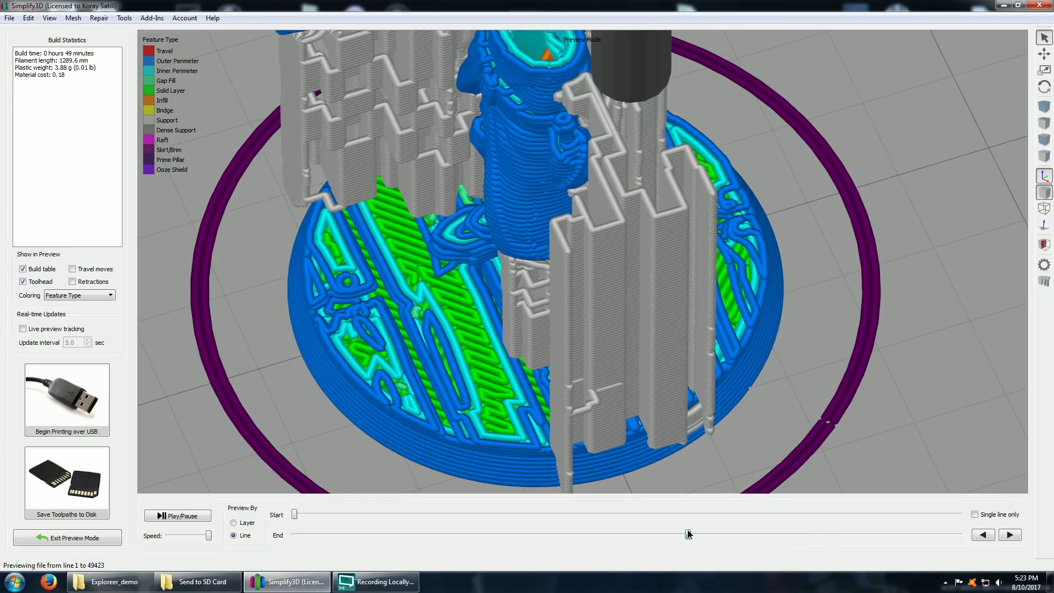
pyautogui.click(98, 541)
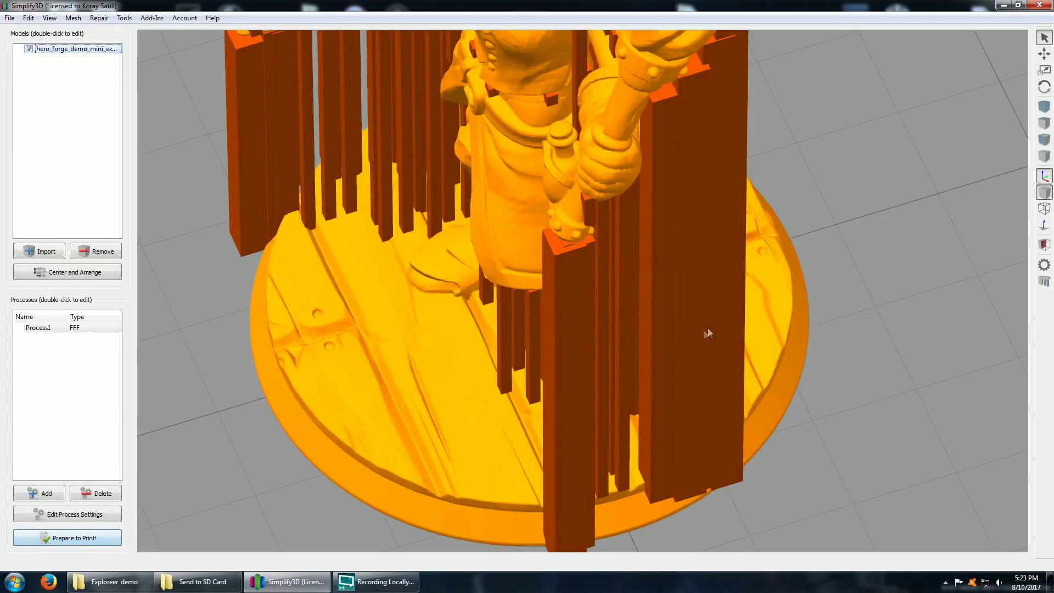
# Set support pillar resolution to 2.00 mm and place one new pillar beside the front support
pyautogui.click(1044, 281)
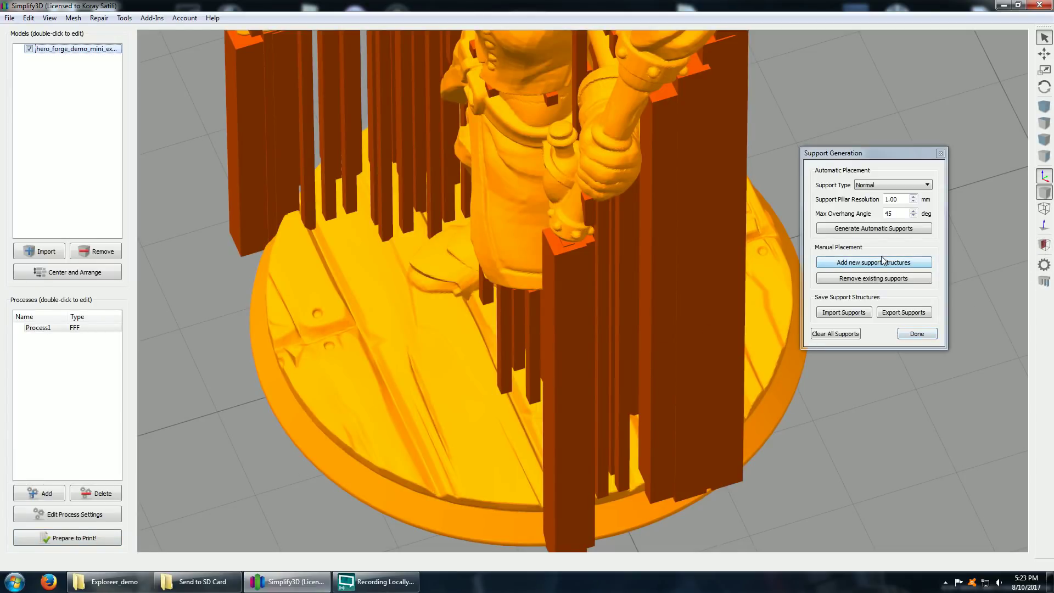
pyautogui.click(913, 196)
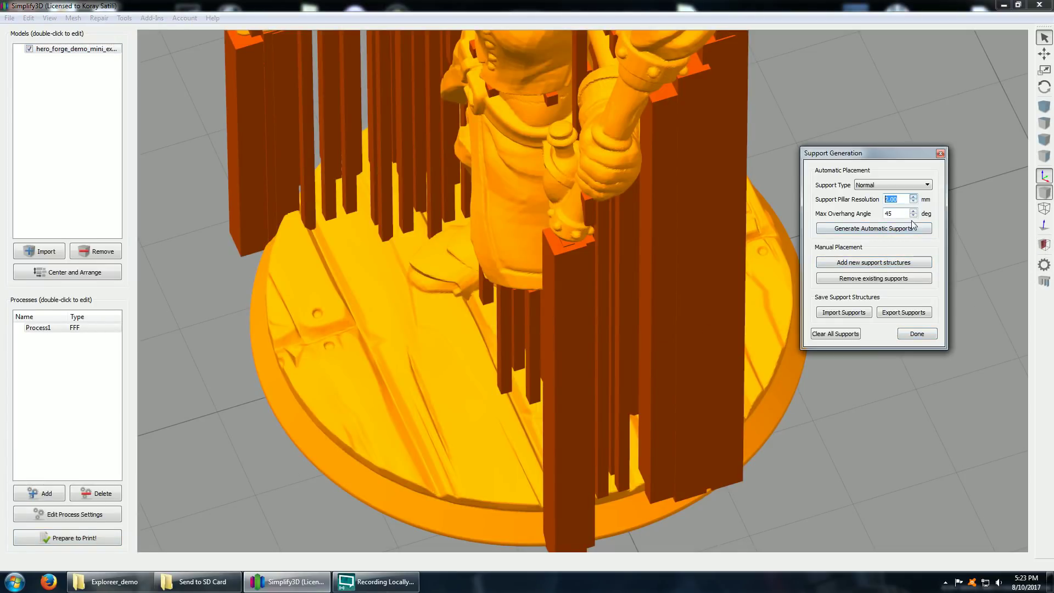
pyautogui.click(897, 263)
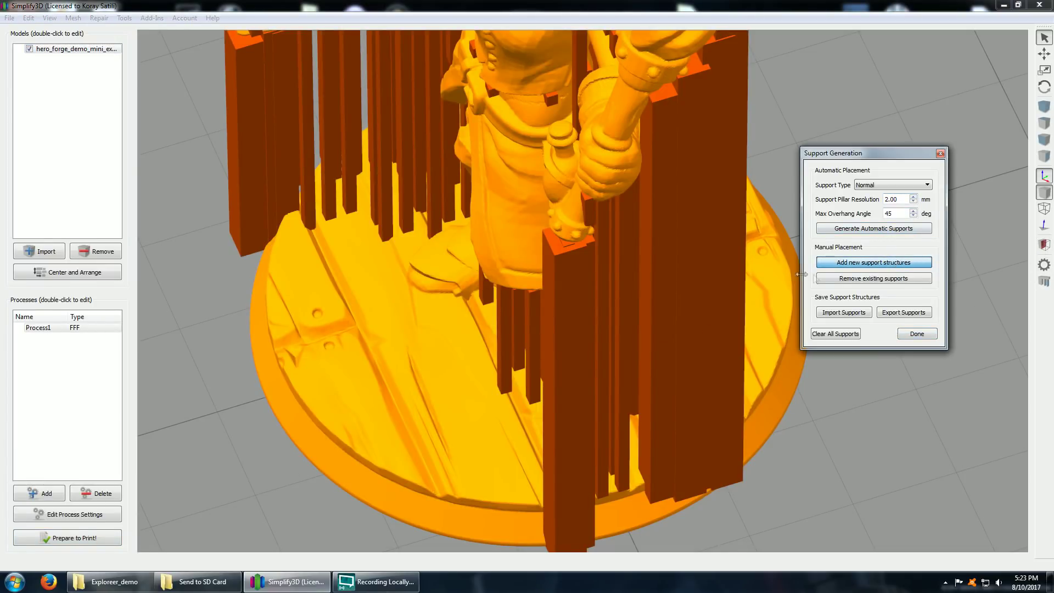
pyautogui.click(591, 534)
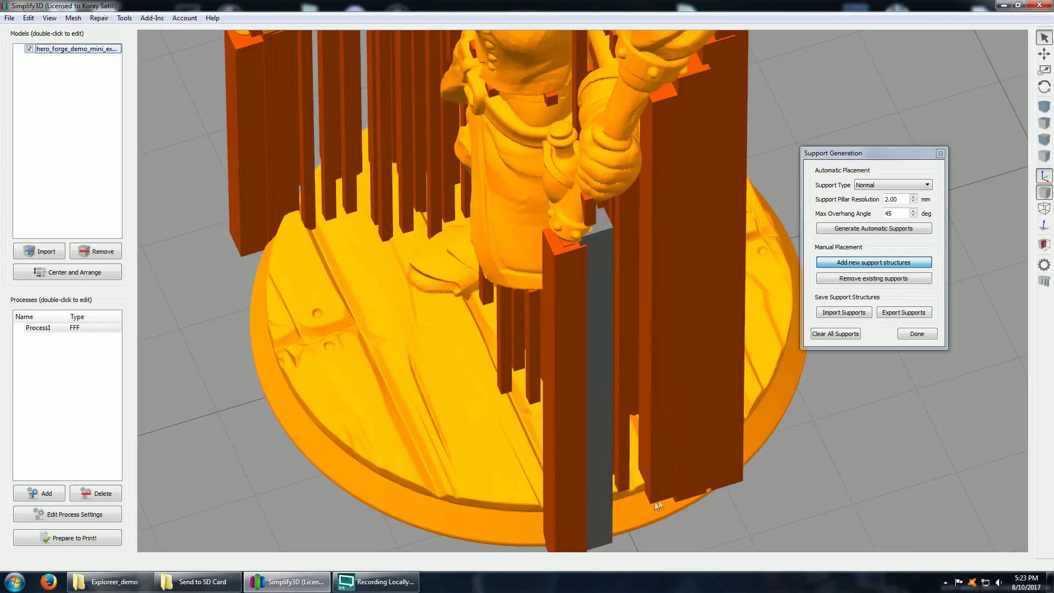
pyautogui.click(922, 336)
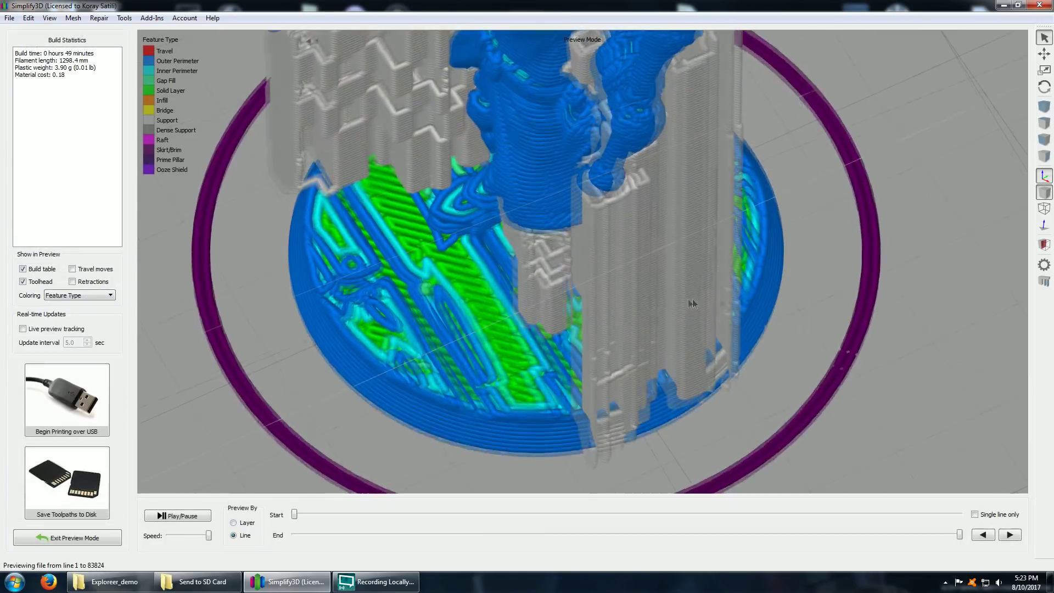
# Orbit the toolpath preview and step it back to an earlier layer to view the support columns
pyautogui.scroll(5, 693, 298)
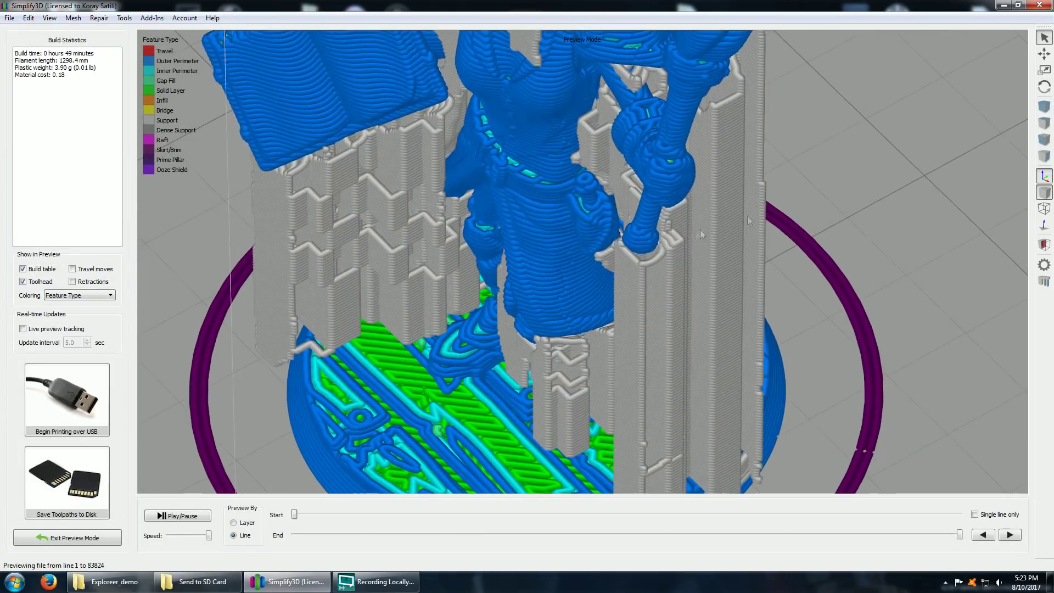
pyautogui.moveTo(848, 234); pyautogui.dragTo(622, 264)
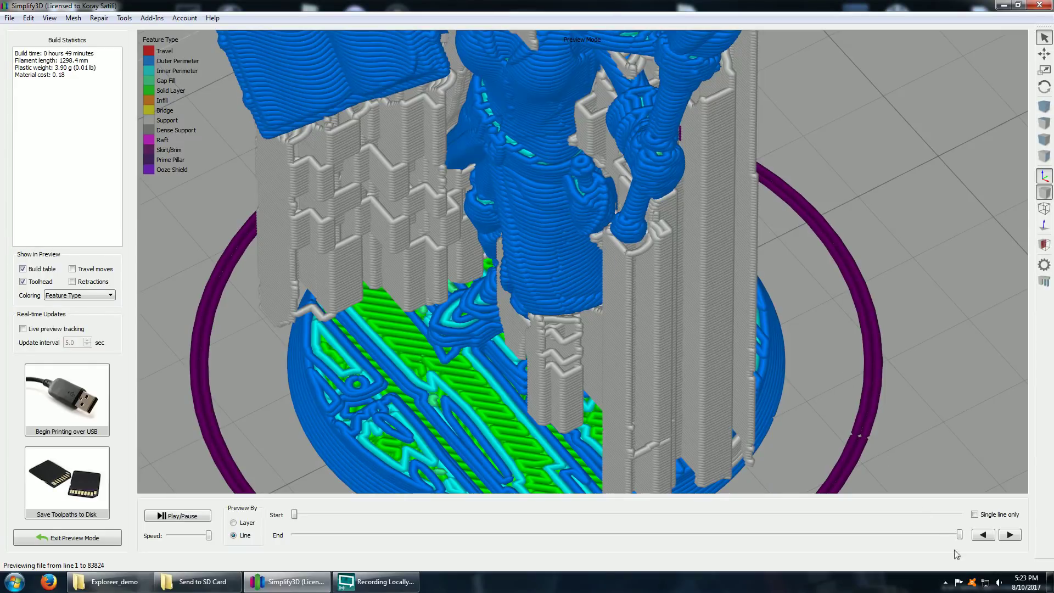
pyautogui.moveTo(959, 535); pyautogui.dragTo(726, 539)
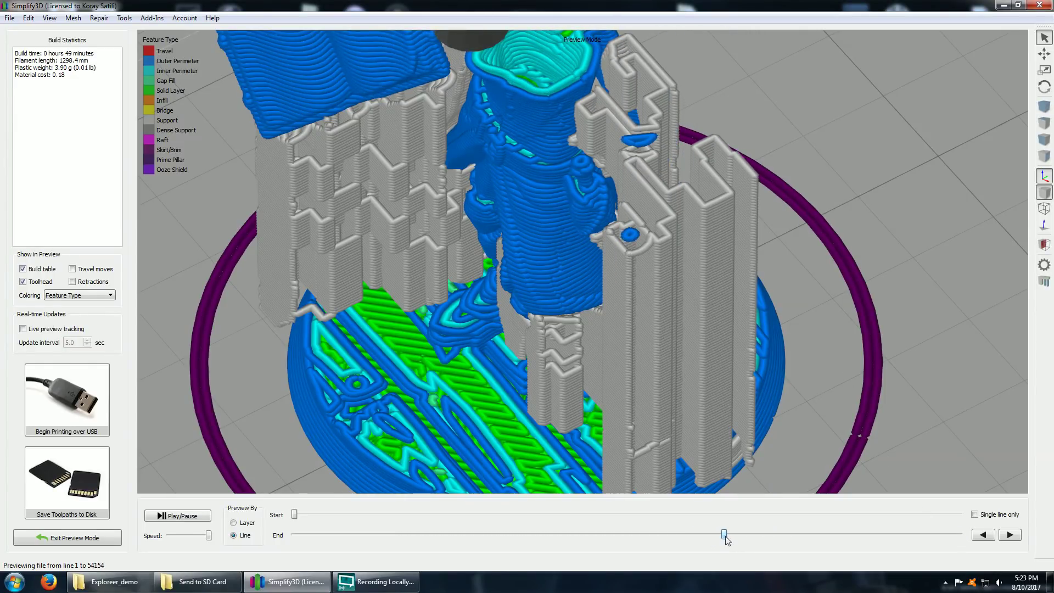
pyautogui.scroll(5, 641, 269)
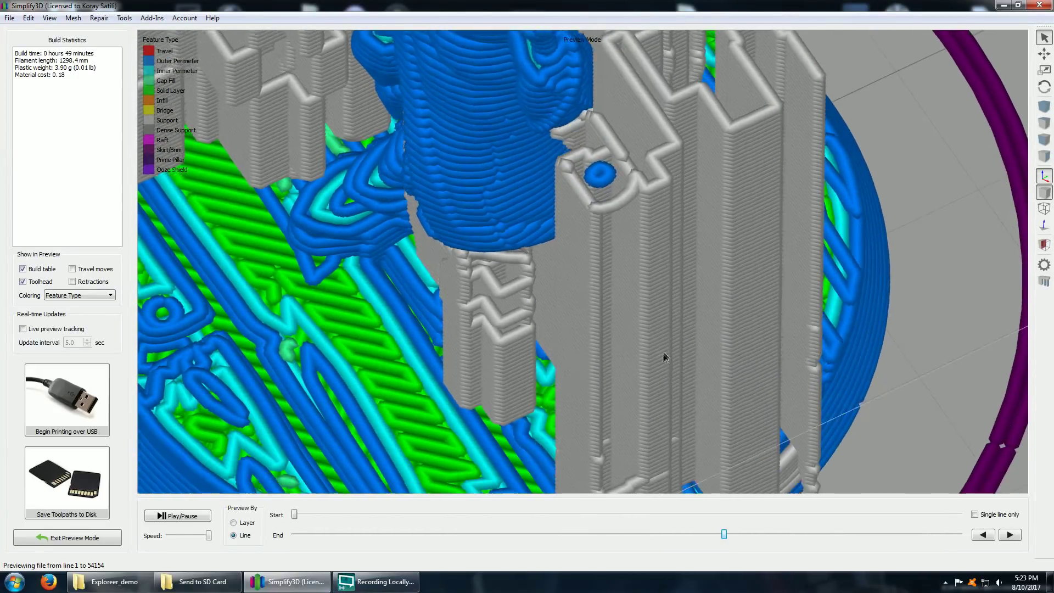
pyautogui.moveTo(664, 357); pyautogui.dragTo(512, 326)
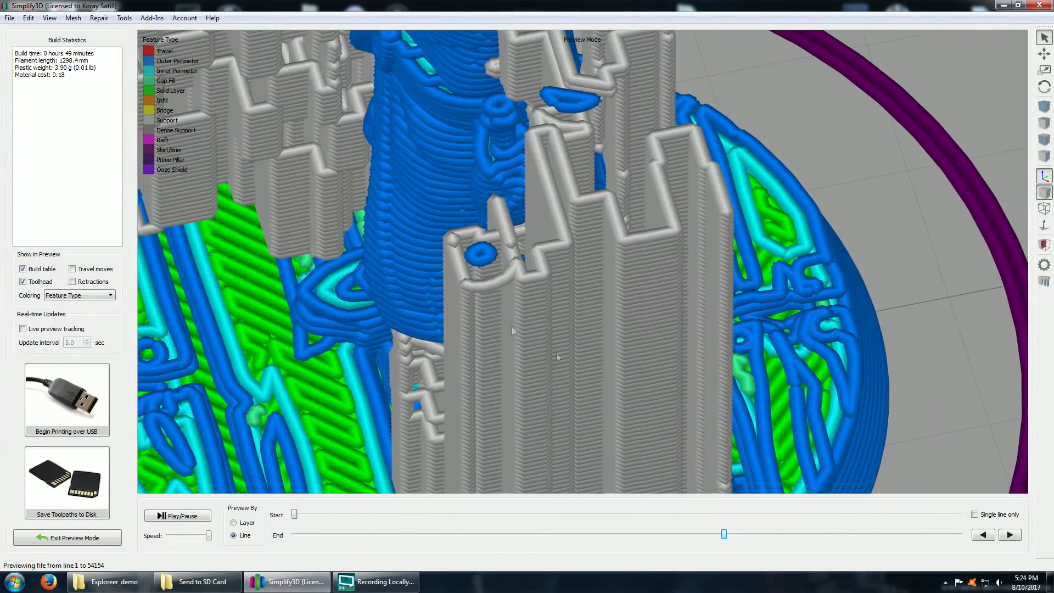
# Advance the preview to the final line and look down on the whole model, supports and base
pyautogui.moveTo(728, 535); pyautogui.dragTo(959, 532)
pyautogui.moveTo(554, 354); pyautogui.dragTo(768, 176)
pyautogui.scroll(5, 463, 339)
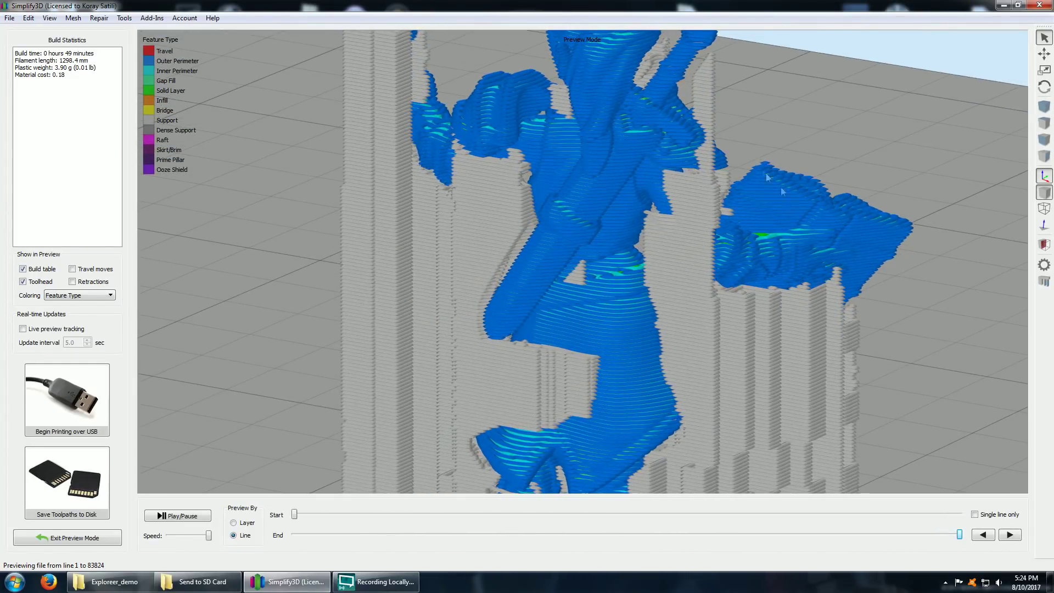
pyautogui.moveTo(680, 120); pyautogui.dragTo(660, 184)
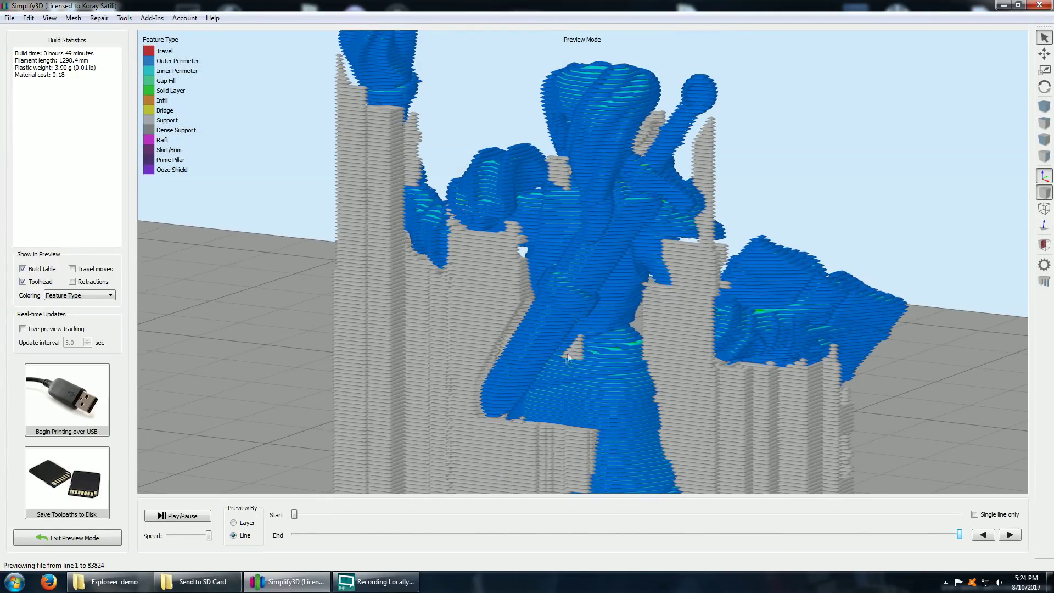
pyautogui.moveTo(568, 356); pyautogui.dragTo(552, 258)
pyautogui.scroll(-5, 589, 260)
pyautogui.scroll(1, 588, 256)
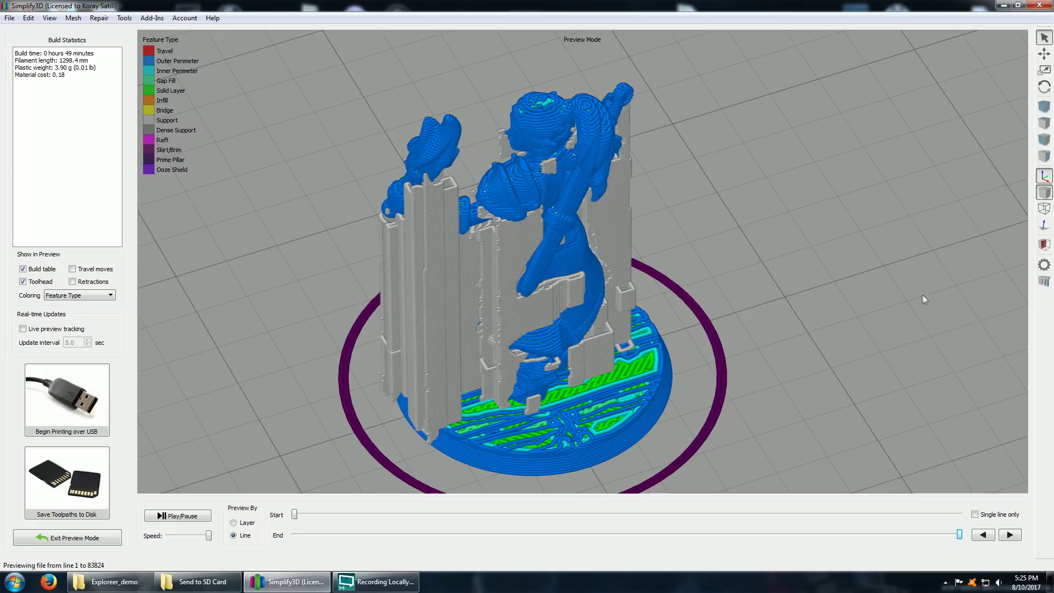
pyautogui.click(99, 538)
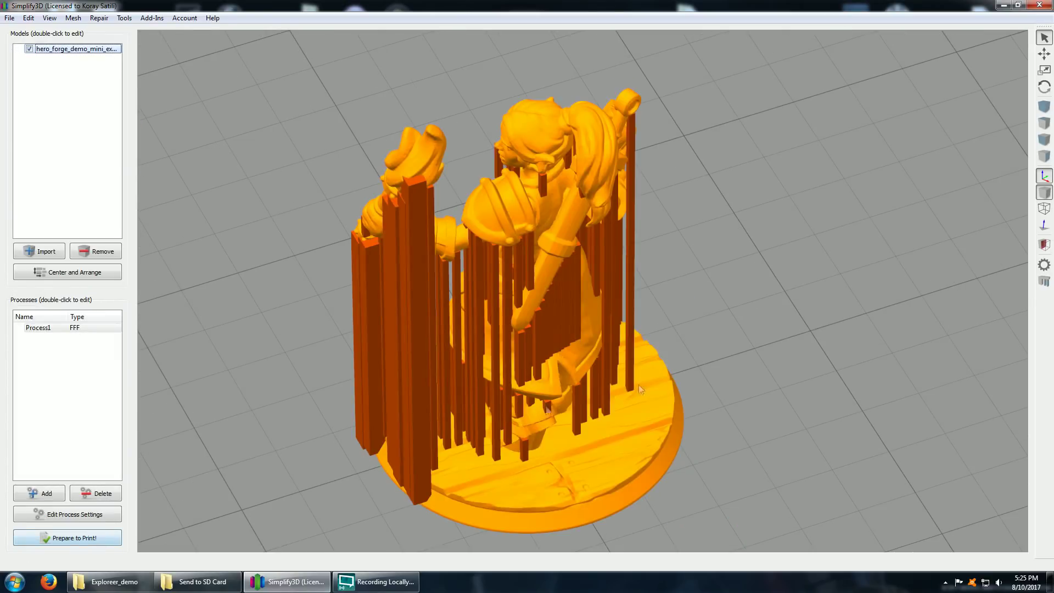
pyautogui.click(1043, 282)
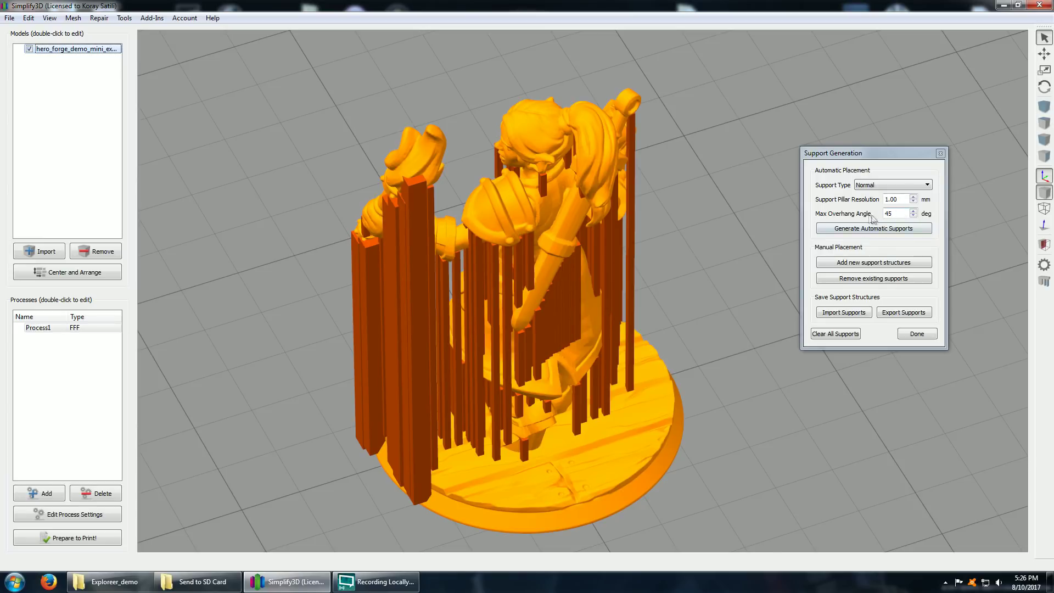
pyautogui.click(914, 335)
pyautogui.moveTo(521, 356); pyautogui.dragTo(494, 379)
# Slice the supported miniature, orbit its toolpath preview, then leave preview mode
pyautogui.click(88, 542)
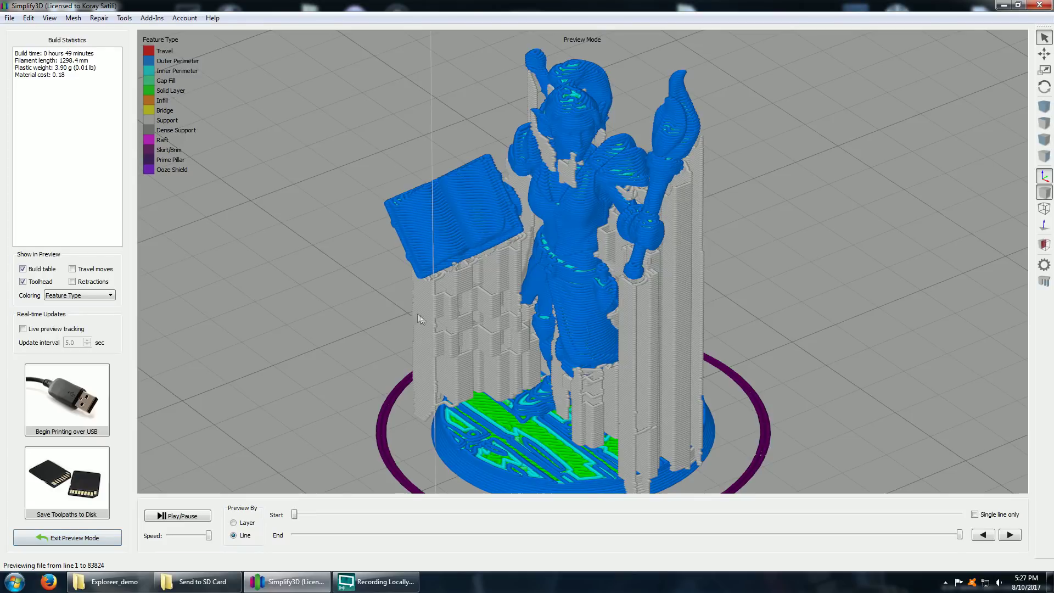
pyautogui.moveTo(443, 354); pyautogui.dragTo(195, 324)
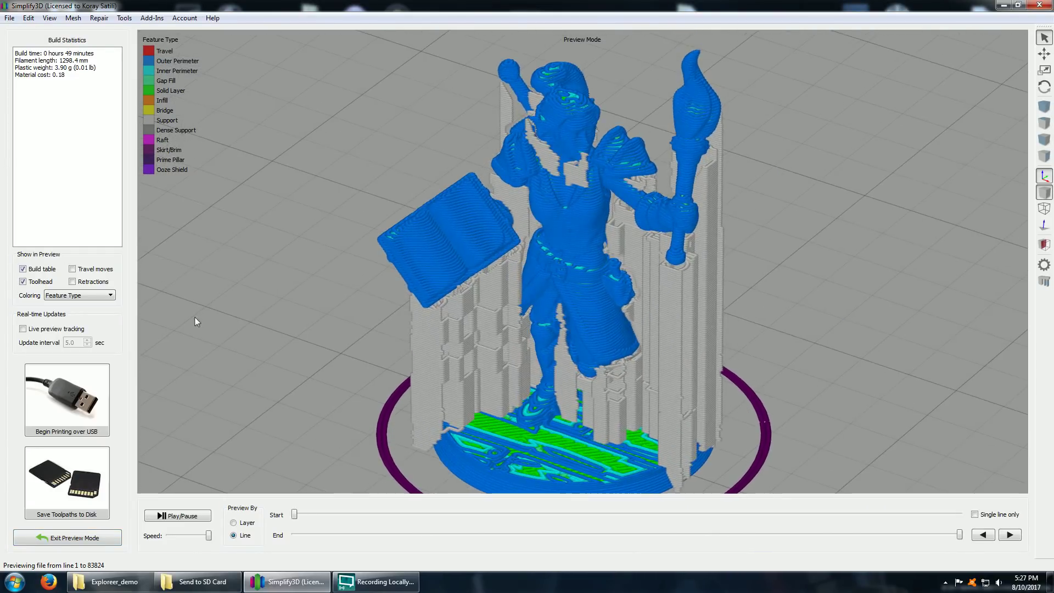
pyautogui.click(56, 538)
# Turn to a lower side angle and re-slice, estimating 49 minutes and 1298.4 mm filament
pyautogui.moveTo(319, 341)
pyautogui.mouseDown()
pyautogui.moveTo(344, 311)
pyautogui.moveTo(327, 323)
pyautogui.mouseUp()
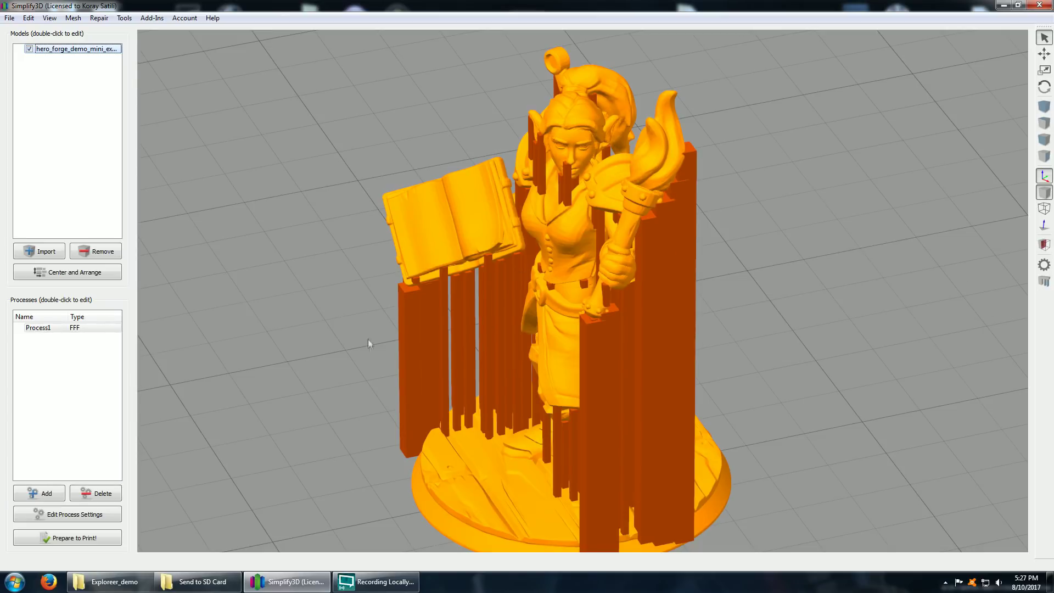
pyautogui.moveTo(368, 344); pyautogui.dragTo(682, 233)
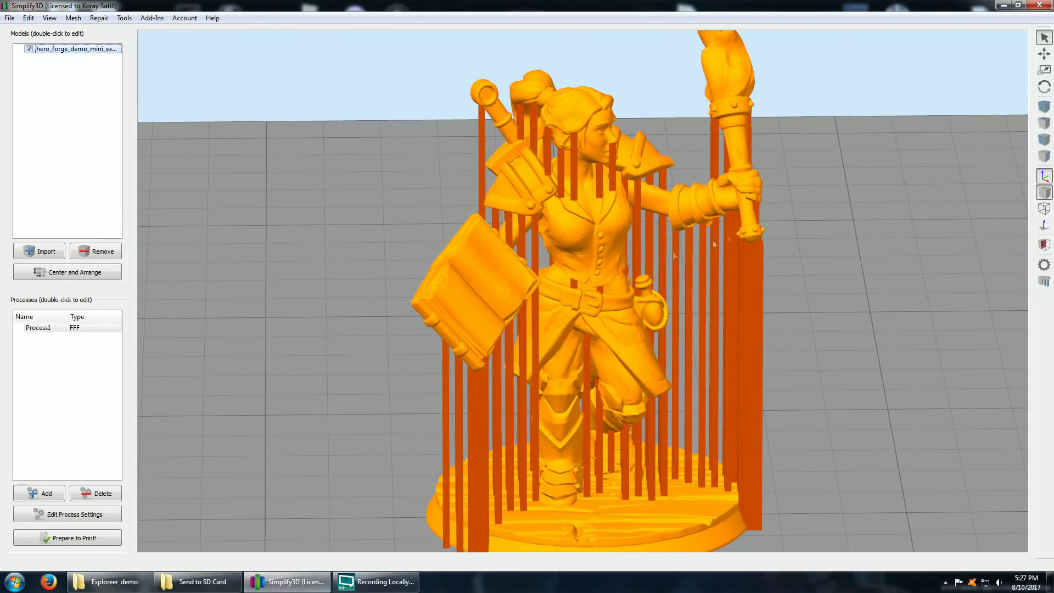
pyautogui.click(86, 538)
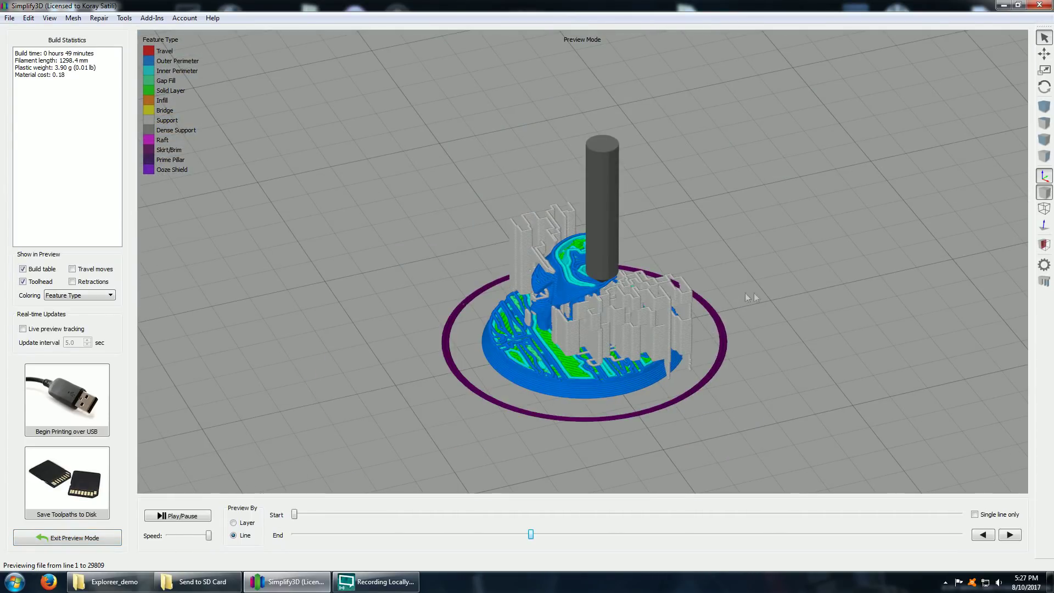
# Orbit, tilt and zoom around the two sliced figures to inspect their toolpaths
pyautogui.moveTo(746, 297); pyautogui.dragTo(441, 273)
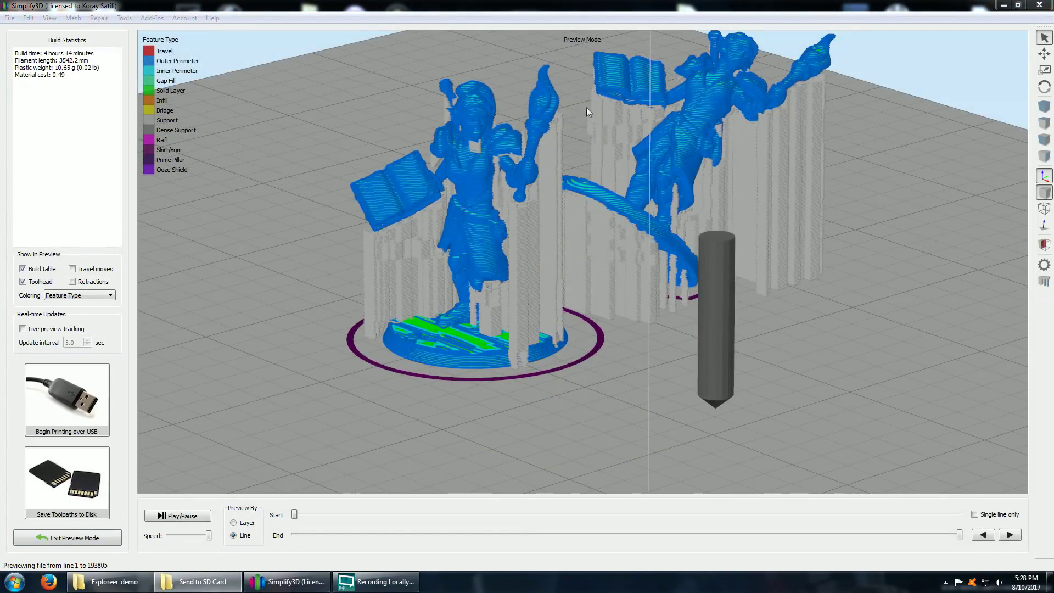
pyautogui.moveTo(586, 112); pyautogui.dragTo(558, 239)
pyautogui.scroll(5, 529, 251)
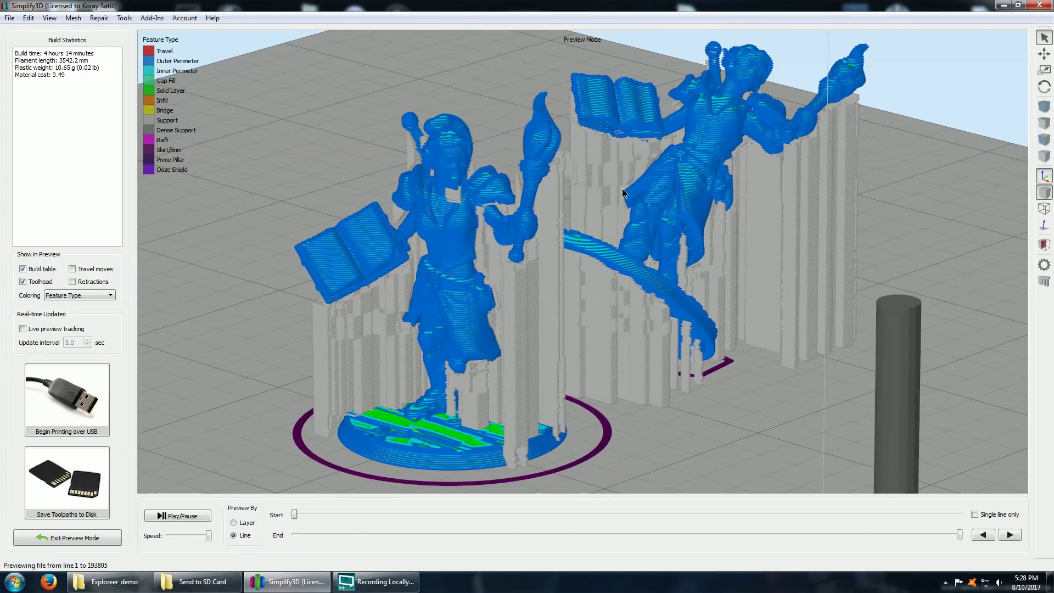
pyautogui.moveTo(703, 187); pyautogui.dragTo(881, 182)
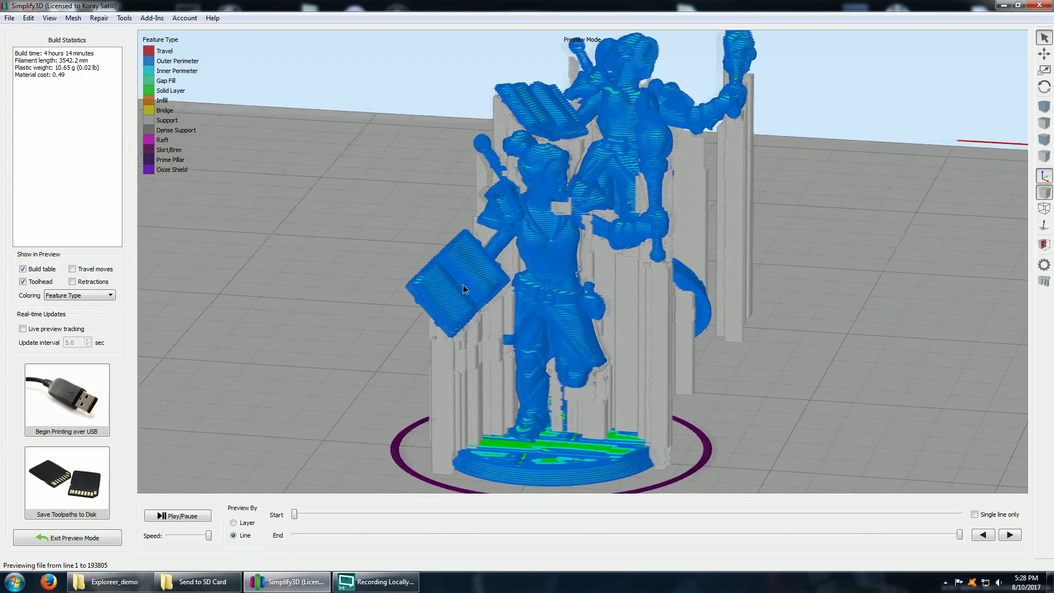
pyautogui.moveTo(461, 287); pyautogui.dragTo(238, 276)
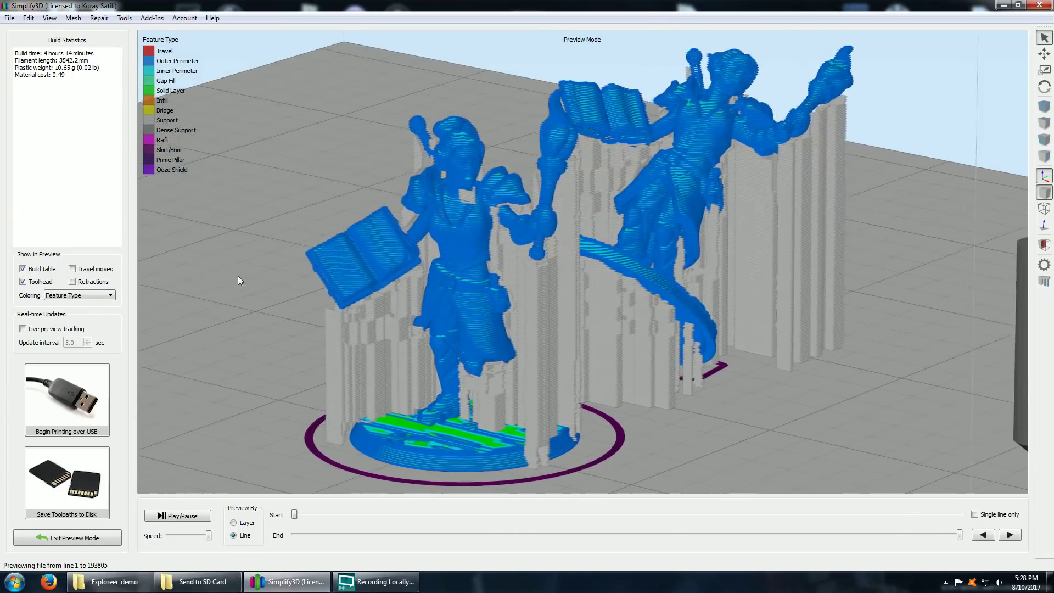
pyautogui.moveTo(616, 277); pyautogui.dragTo(717, 291)
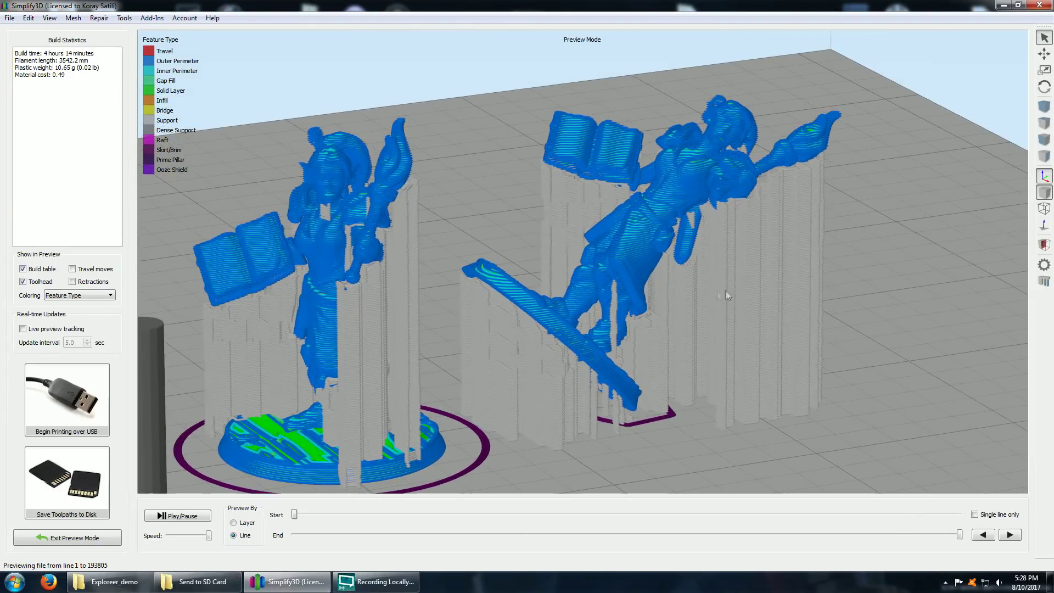
# Centre both figures, colour the preview by Movement Speed, and return to the empty build plate
pyautogui.moveTo(624, 263); pyautogui.dragTo(532, 254)
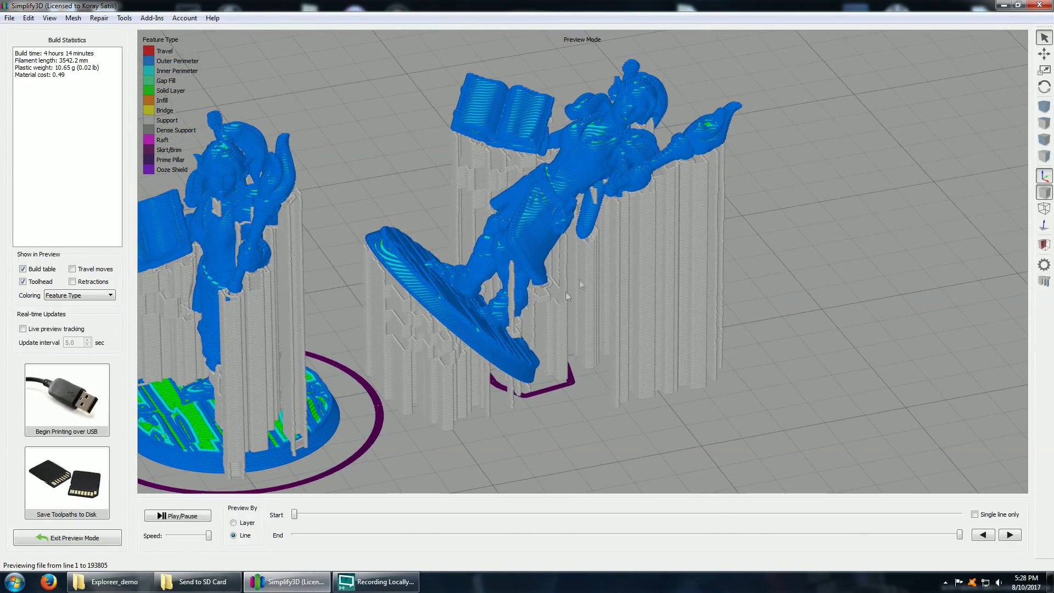
pyautogui.moveTo(616, 158); pyautogui.dragTo(483, 191)
pyautogui.moveTo(482, 190); pyautogui.dragTo(512, 214, button='right')
pyautogui.scroll(-2, 560, 207)
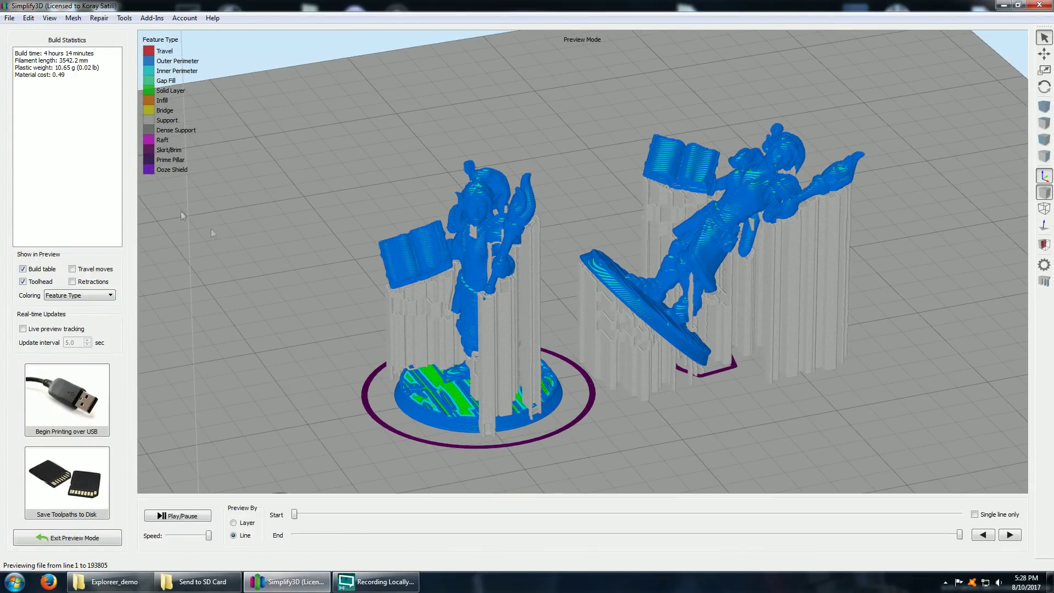
pyautogui.press('Down')
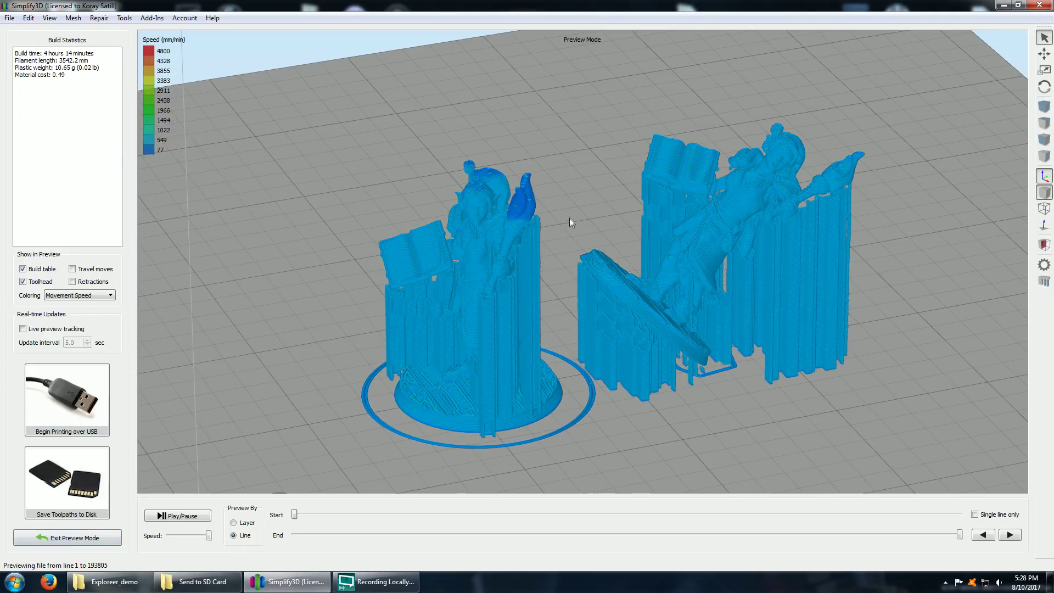
pyautogui.click(90, 541)
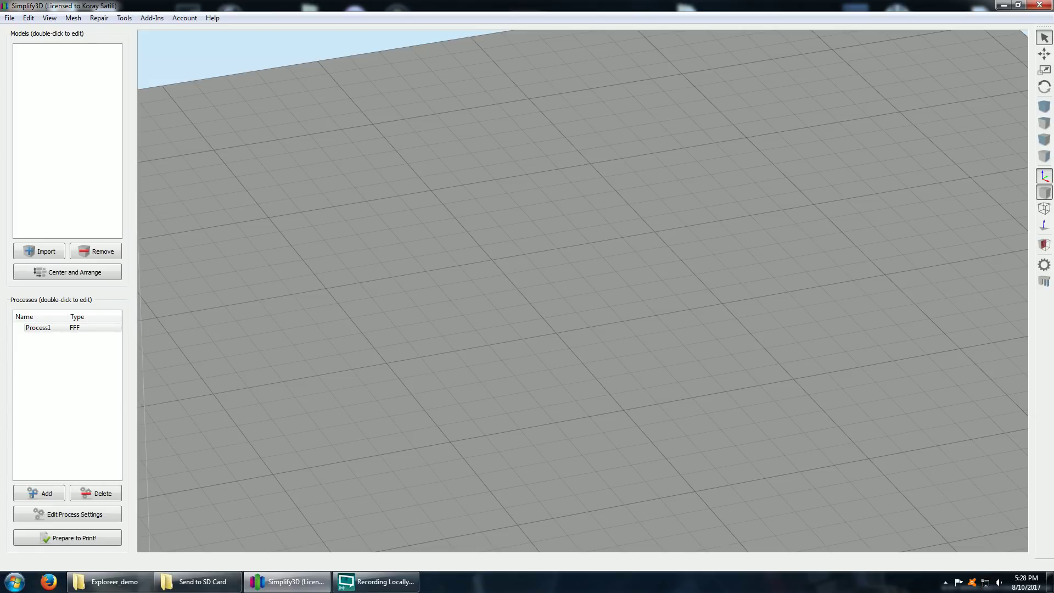
# Import hero_forge_demo_mini_explorer from the Explorer_demo folder into the Models list
pyautogui.click(104, 581)
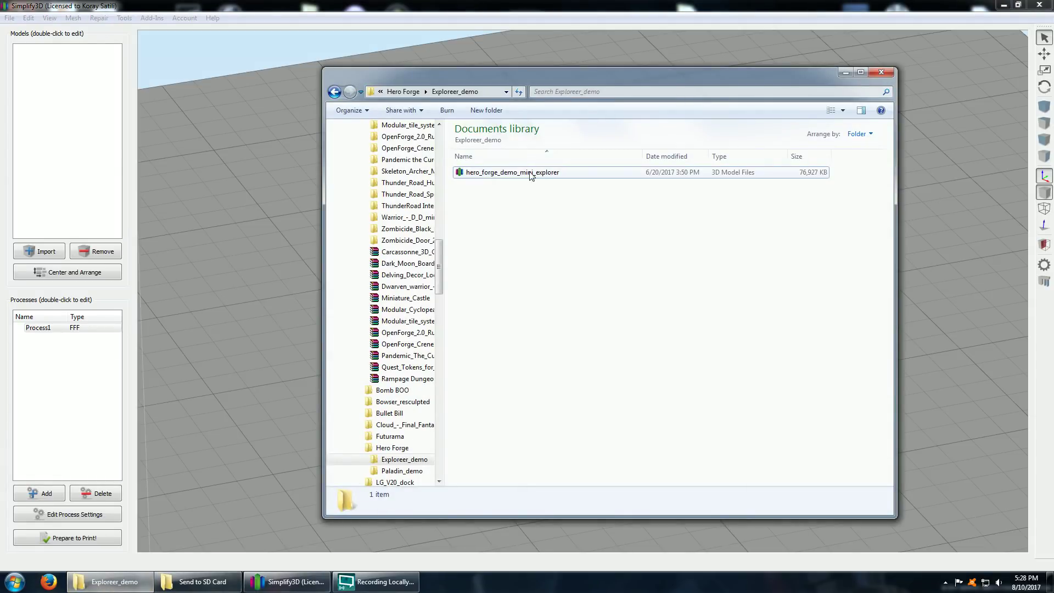
pyautogui.moveTo(529, 172); pyautogui.dragTo(25, 162)
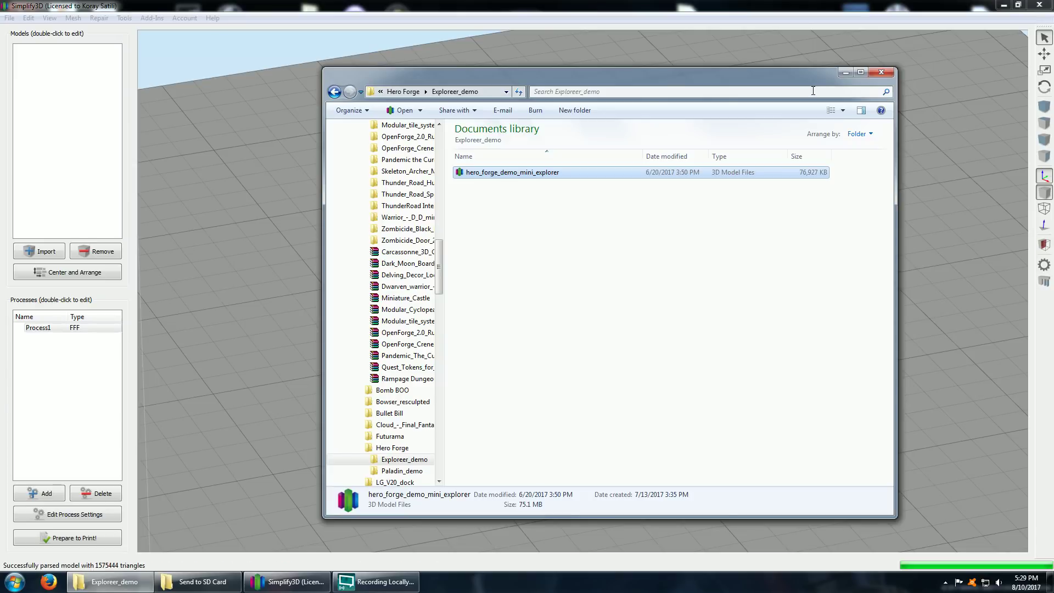
pyautogui.click(845, 72)
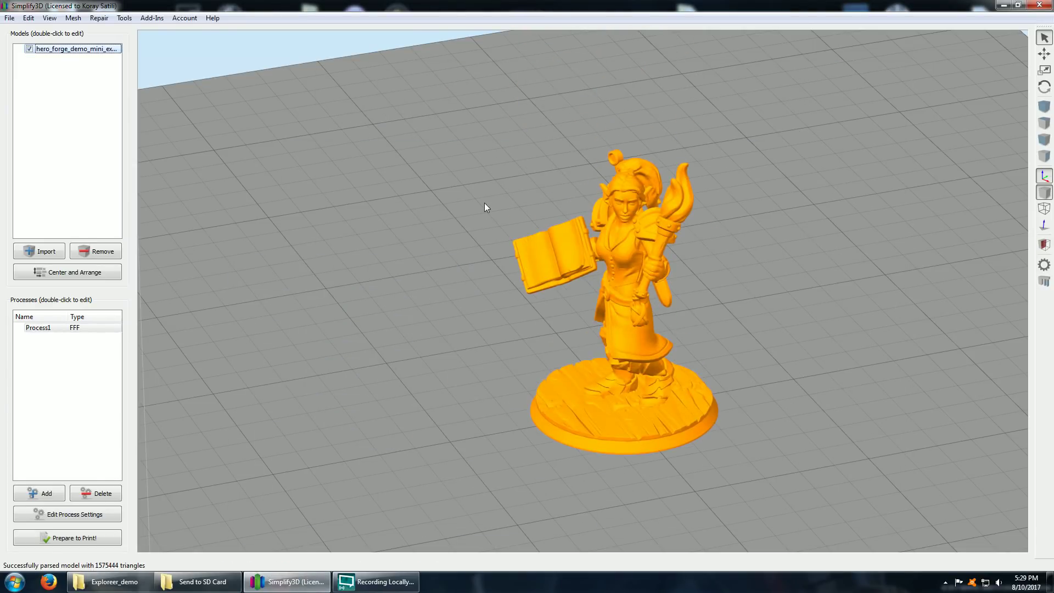
pyautogui.doubleClick(59, 329)
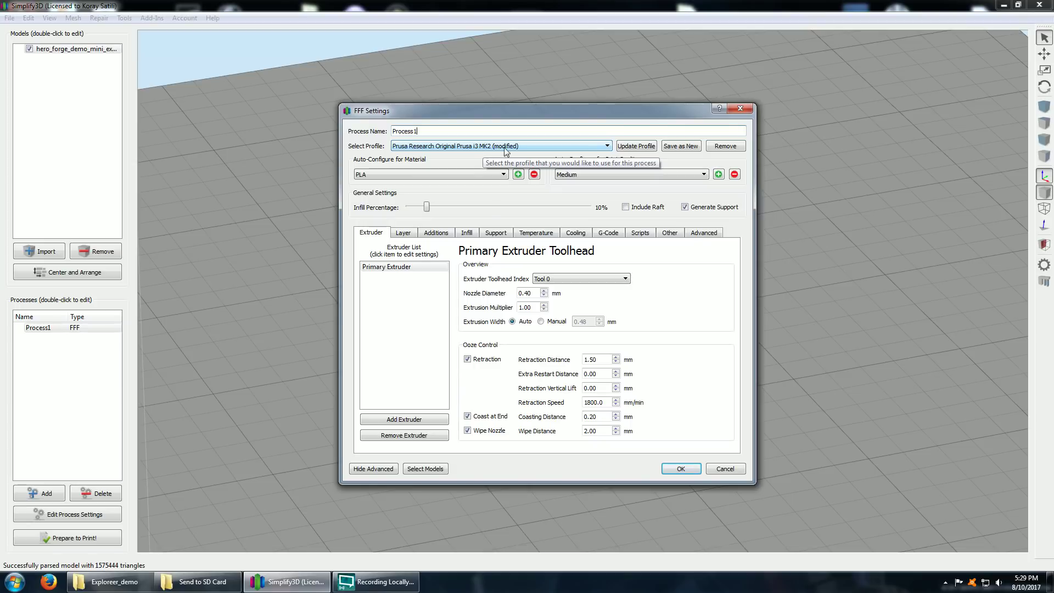
pyautogui.click(404, 232)
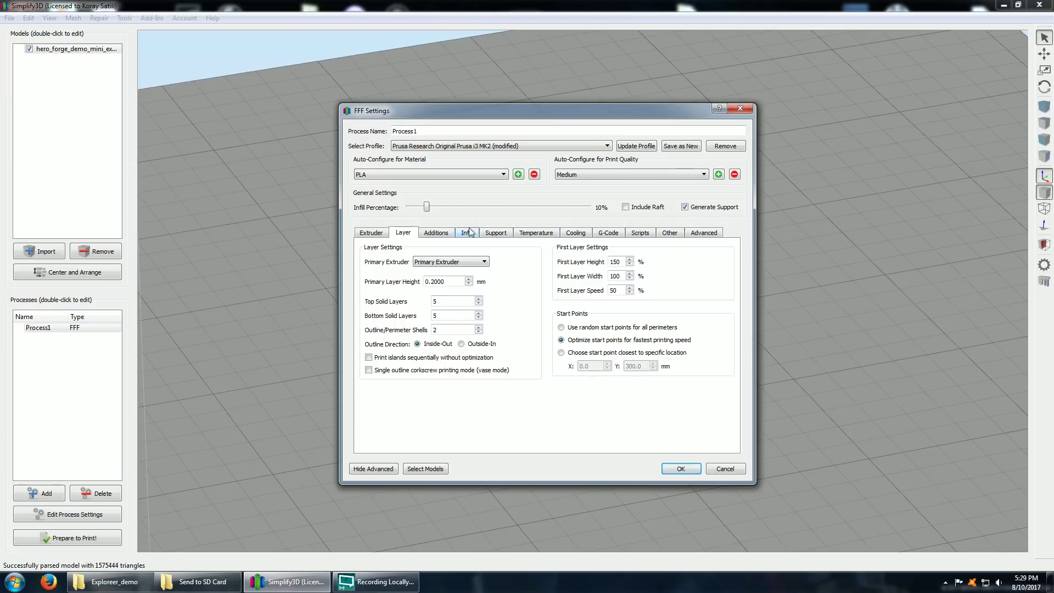
pyautogui.click(440, 233)
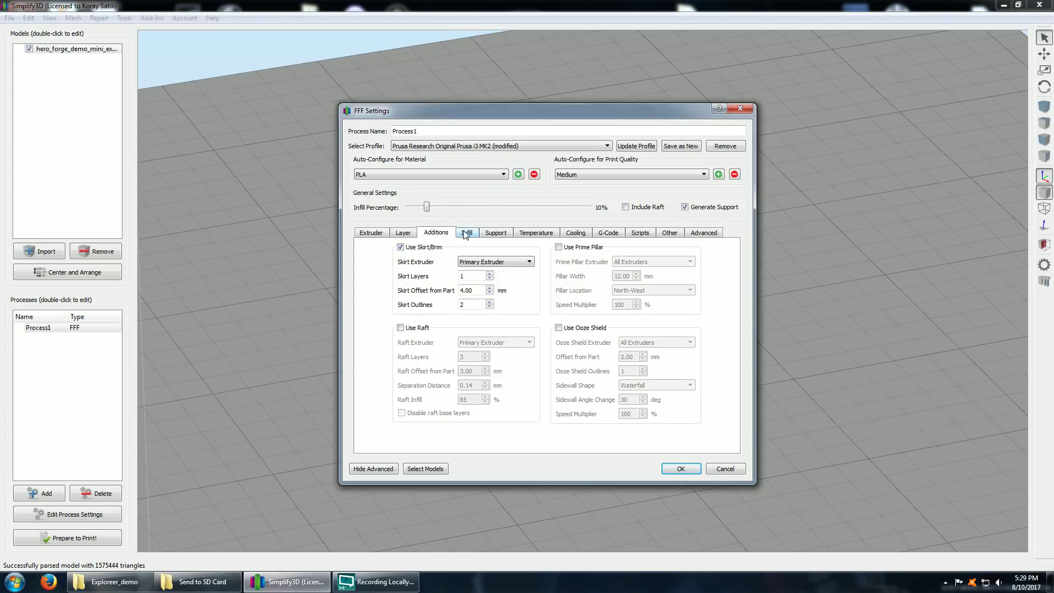
pyautogui.click(466, 233)
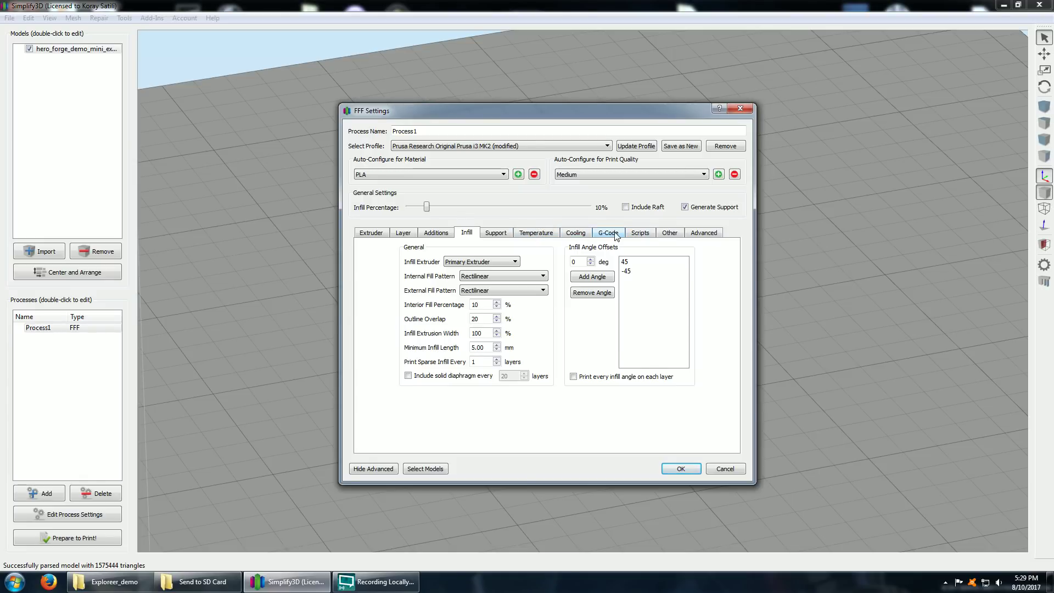
pyautogui.click(673, 236)
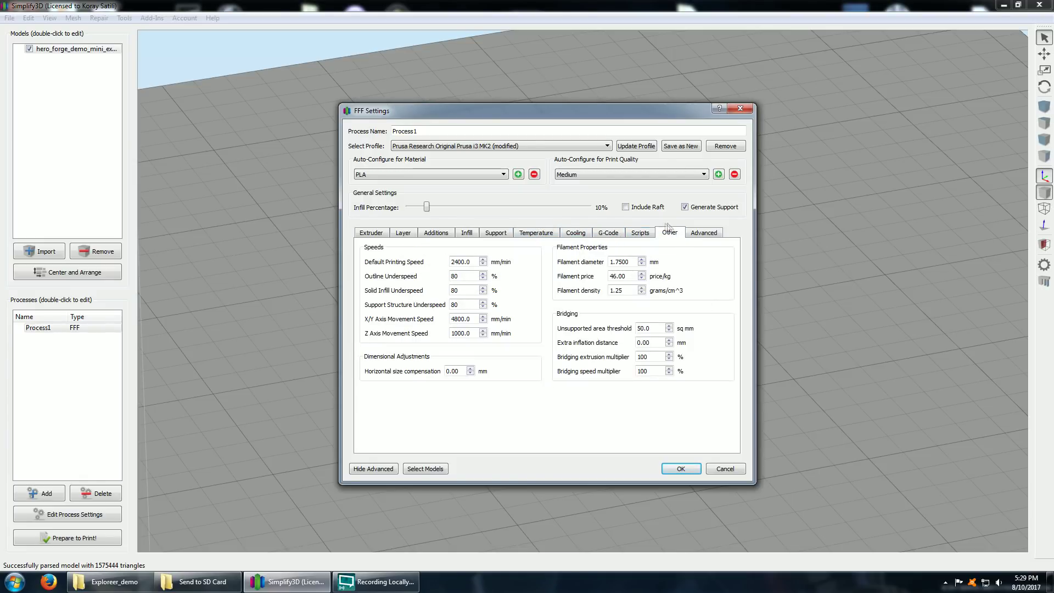
pyautogui.doubleClick(467, 262)
pyautogui.click(680, 468)
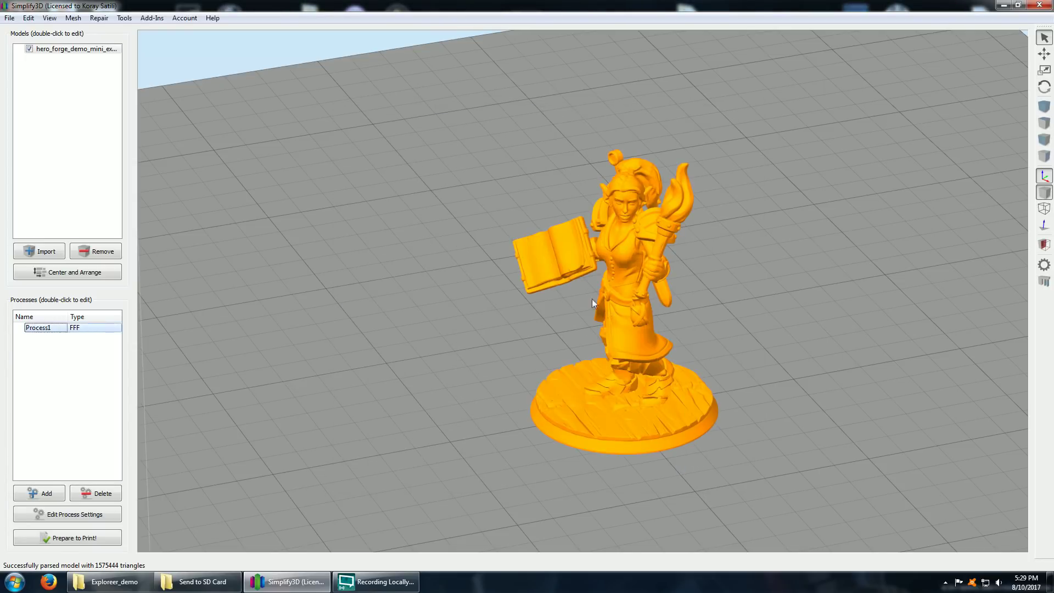
# Slice the explorer miniature, check the 1 hour 30 minute estimate, and colour by Feature Type
pyautogui.click(70, 540)
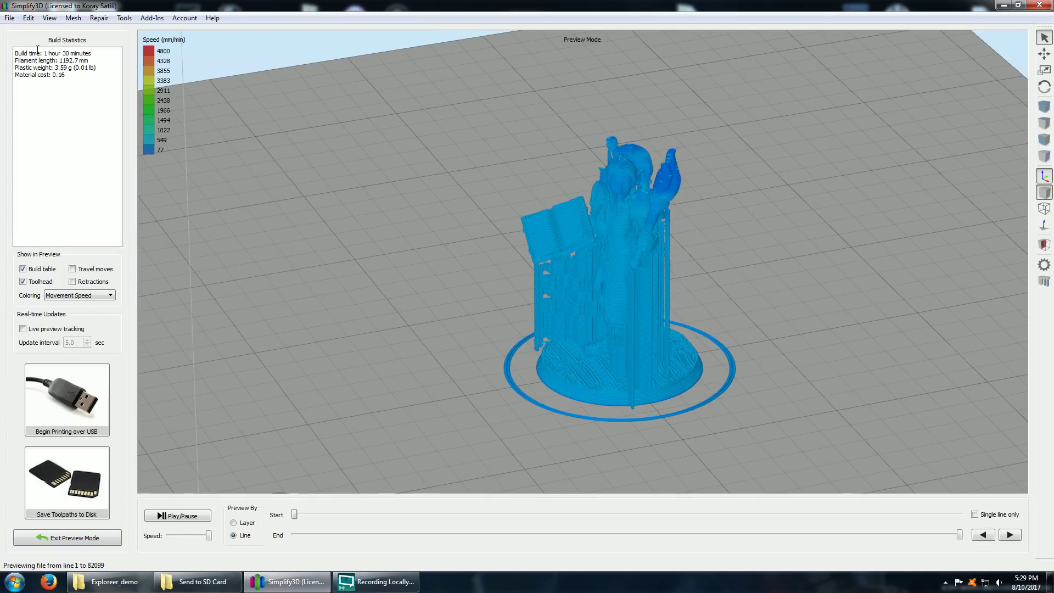
pyautogui.moveTo(37, 52); pyautogui.dragTo(86, 77)
pyautogui.click(86, 77)
pyautogui.click(101, 297)
pyautogui.click(66, 303)
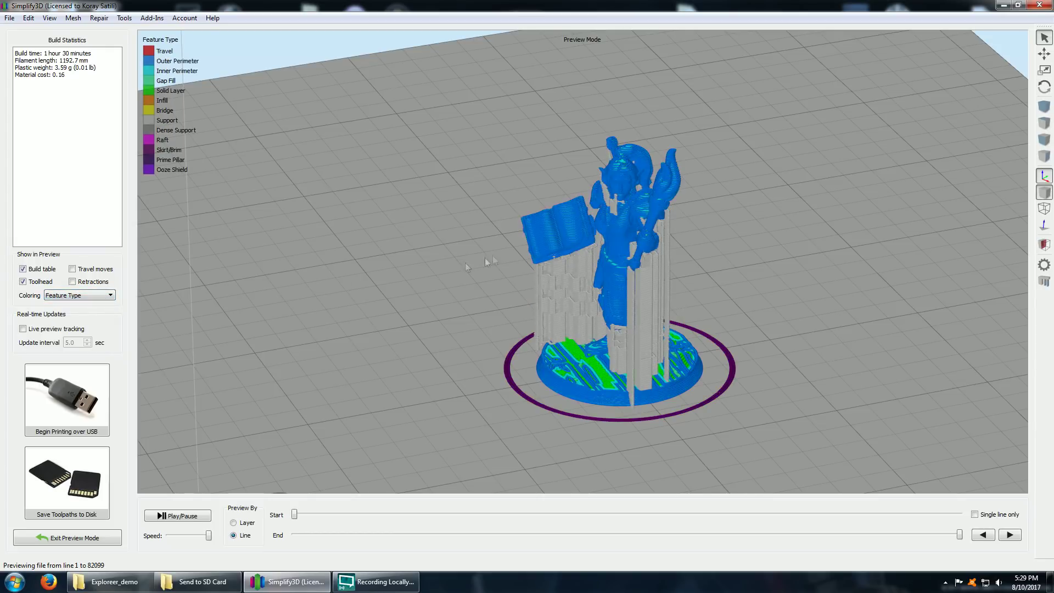
# Orbit and zoom around the sliced miniature to inspect its support pillars
pyautogui.moveTo(466, 267); pyautogui.dragTo(165, 138)
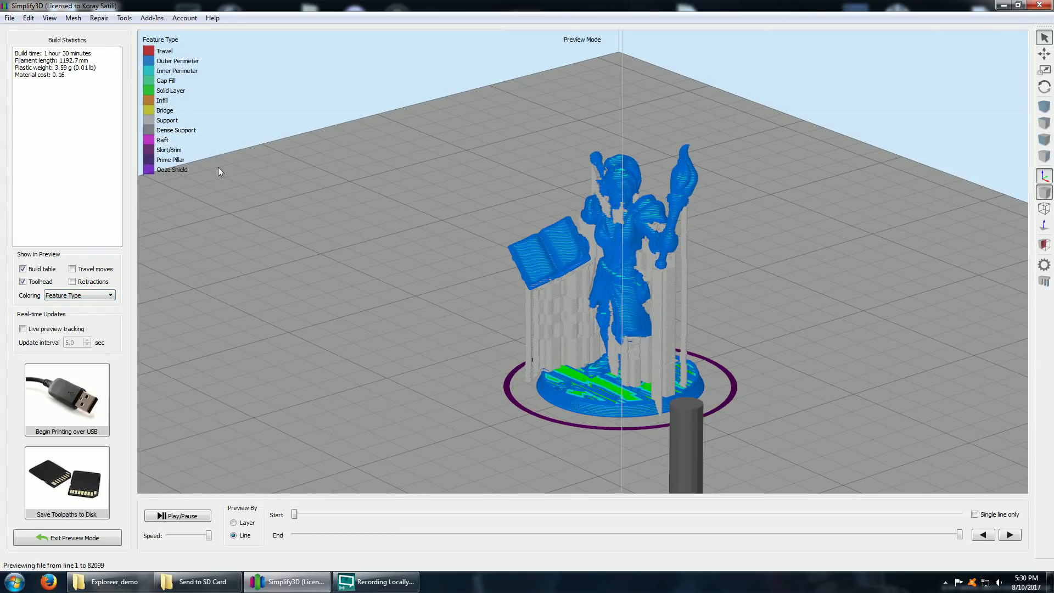
pyautogui.moveTo(463, 242); pyautogui.dragTo(664, 242)
pyautogui.scroll(5, 579, 266)
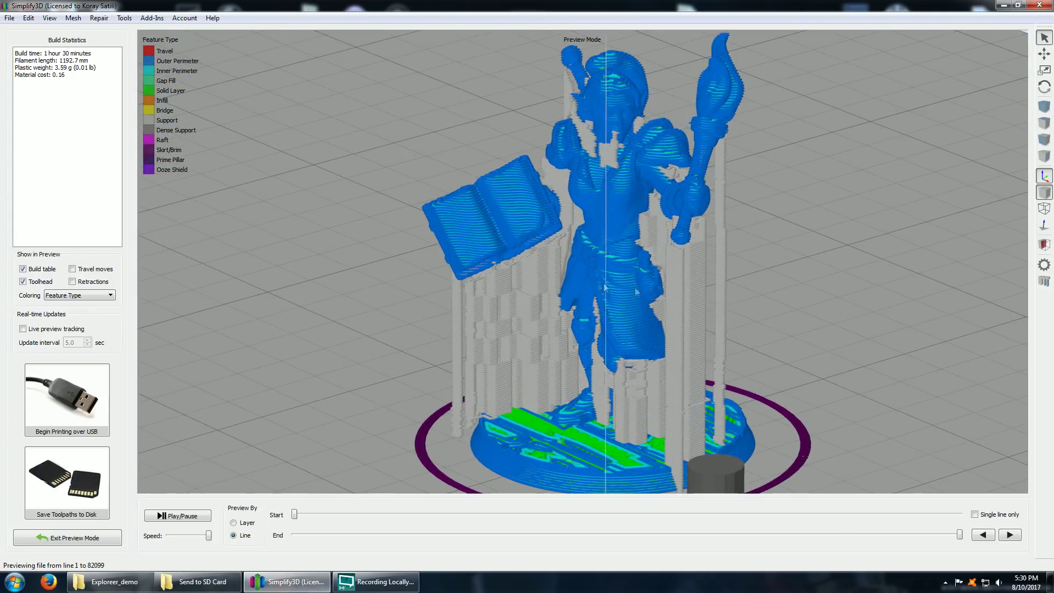
pyautogui.moveTo(638, 318); pyautogui.dragTo(479, 289)
pyautogui.moveTo(366, 286); pyautogui.dragTo(237, 305)
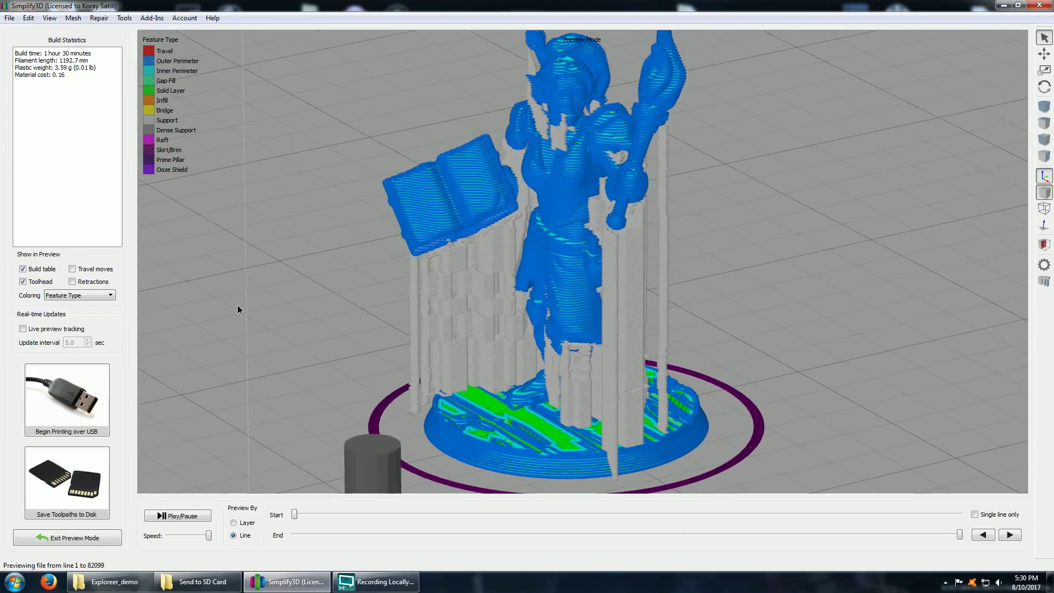
pyautogui.scroll(-3, 304, 322)
# Set Process1's Default Printing Speed to 480 mm/min
pyautogui.click(88, 536)
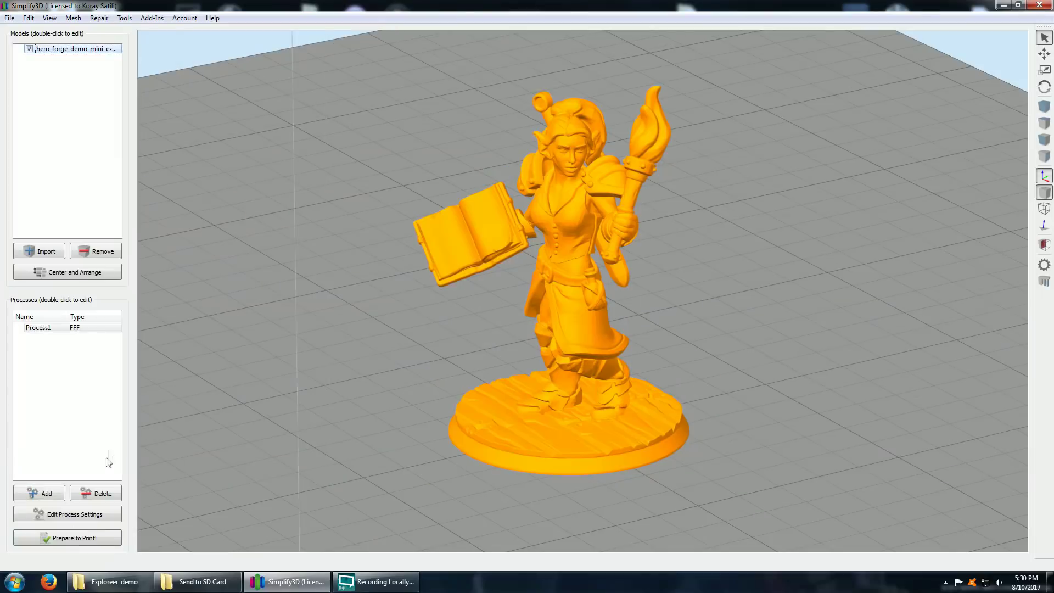
pyautogui.doubleClick(38, 328)
pyautogui.click(669, 233)
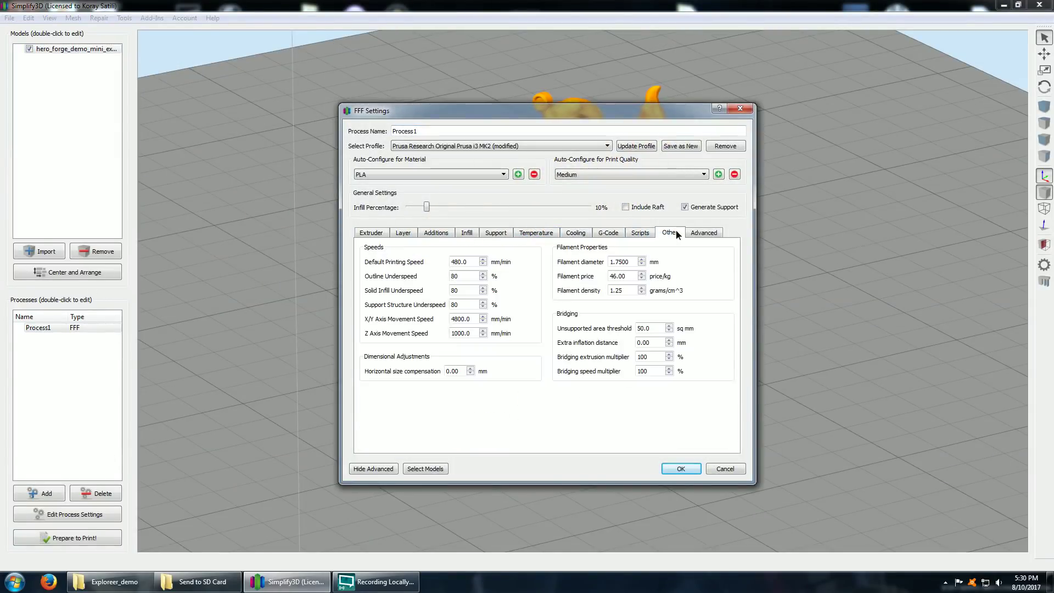
pyautogui.press('Tab')
pyautogui.click(676, 468)
# Re-slice at the slower speed, estimating 8 hours 8 minutes, and orbit the preview
pyautogui.click(90, 539)
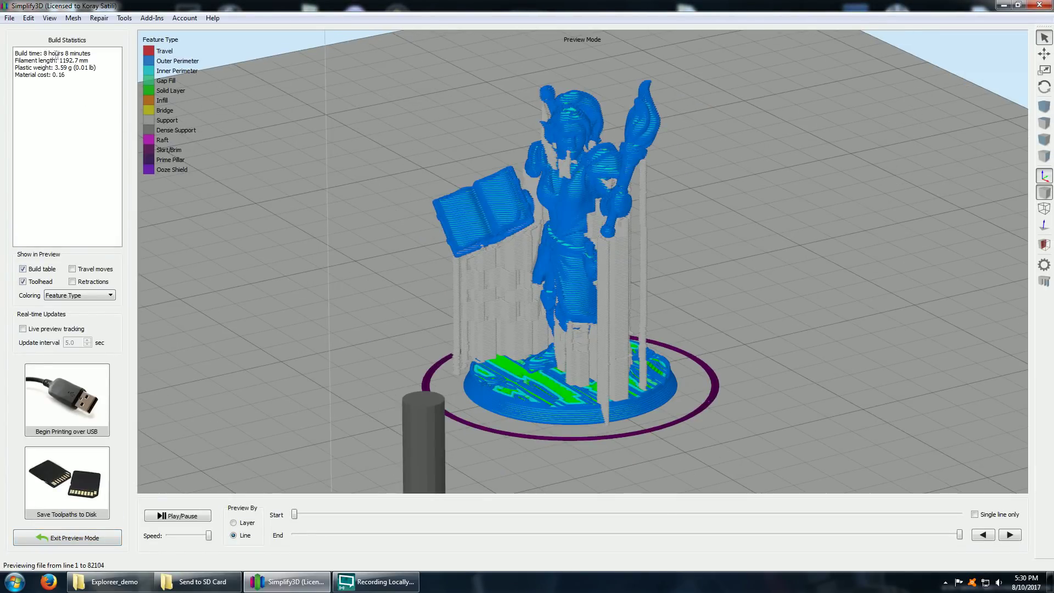
pyautogui.moveTo(494, 247); pyautogui.dragTo(215, 255)
pyautogui.moveTo(811, 231)
pyautogui.mouseDown()
pyautogui.moveTo(391, 257)
pyautogui.moveTo(364, 228)
pyautogui.moveTo(757, 242)
pyautogui.moveTo(729, 255)
pyautogui.moveTo(521, 253)
pyautogui.moveTo(516, 285)
pyautogui.moveTo(457, 285)
pyautogui.moveTo(760, 259)
pyautogui.moveTo(594, 259)
pyautogui.moveTo(815, 239)
pyautogui.mouseUp()
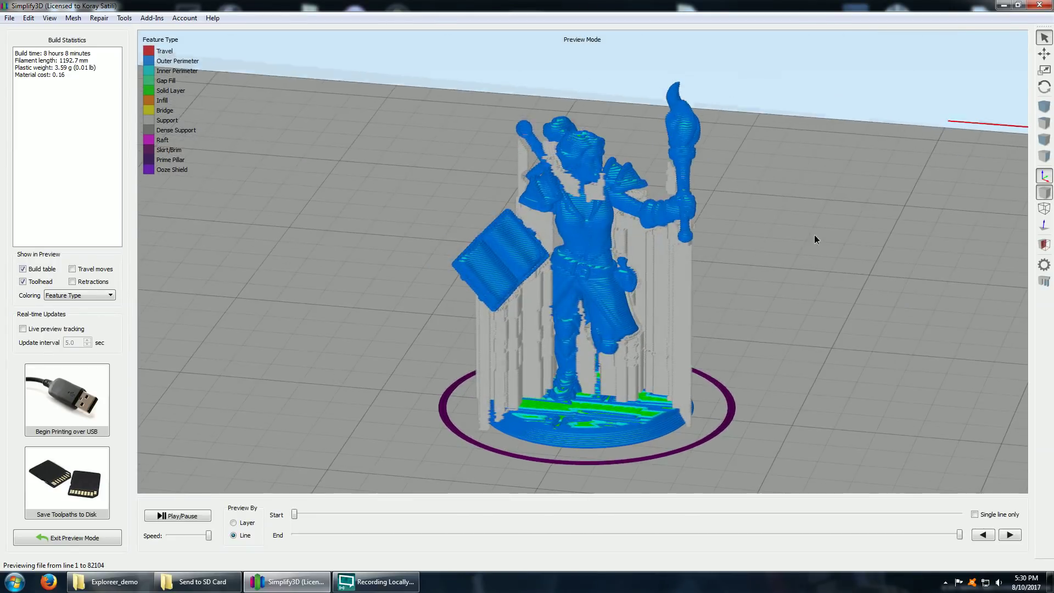
pyautogui.moveTo(368, 287); pyautogui.dragTo(341, 286)
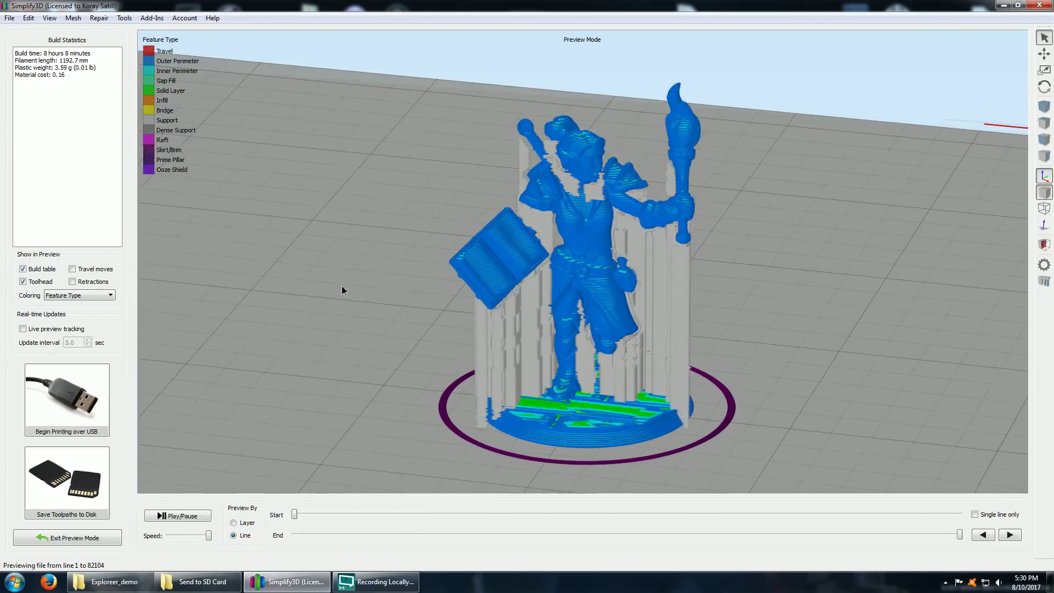
pyautogui.moveTo(786, 293); pyautogui.dragTo(408, 247)
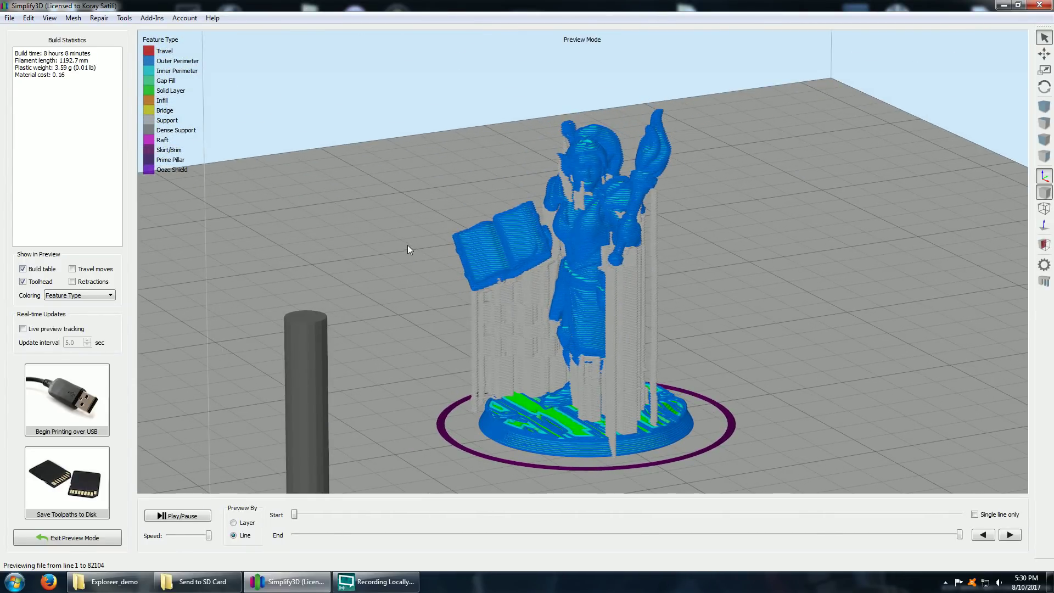